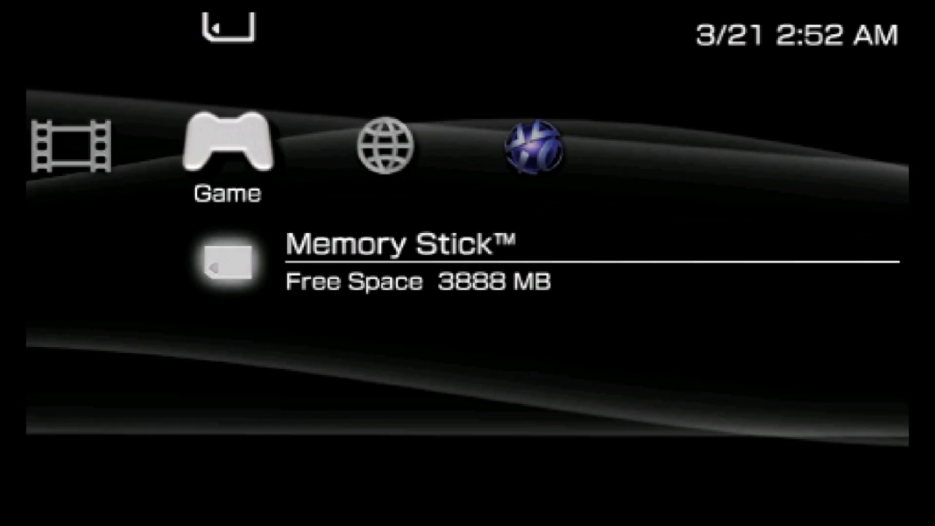
Browse to Video, return to Game, and bring up the ARK 4.20.69 VSH menu
{"action": "key", "text": "Left"}
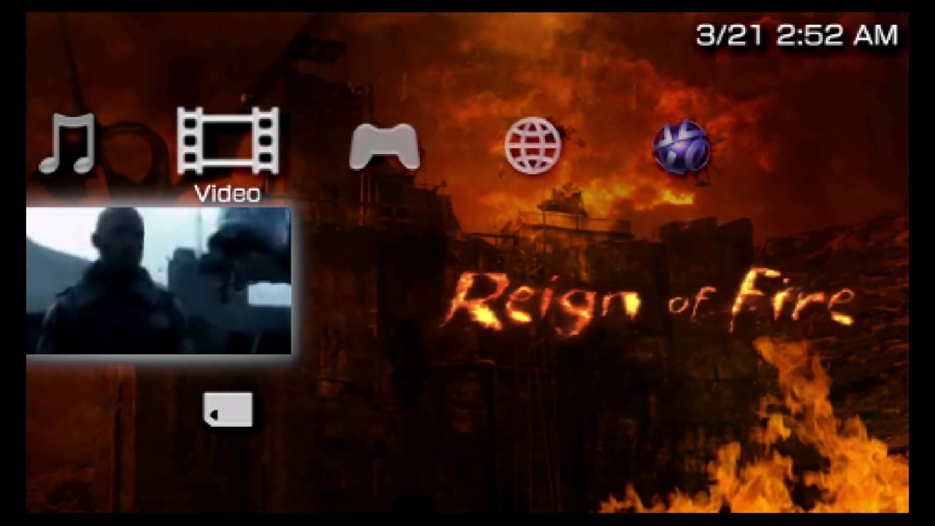
{"action": "key", "text": "Right"}
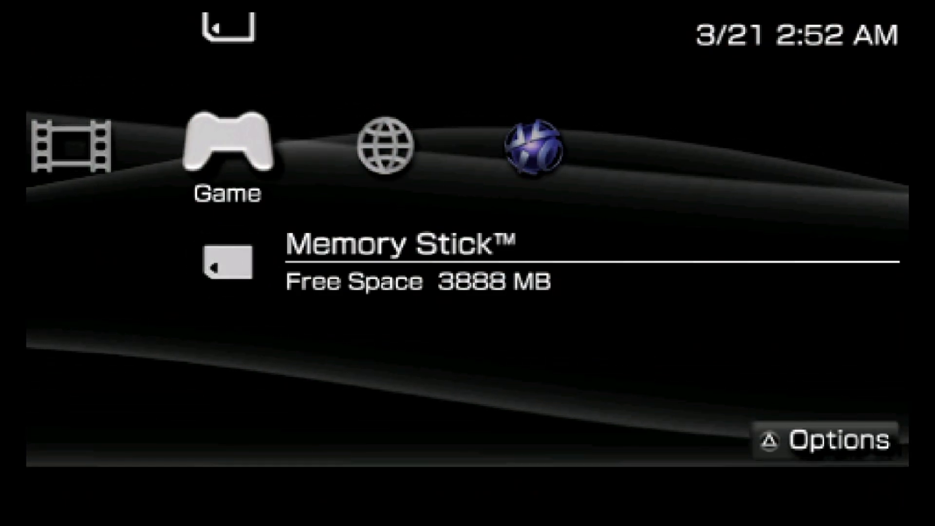
{"action": "key", "text": "v"}
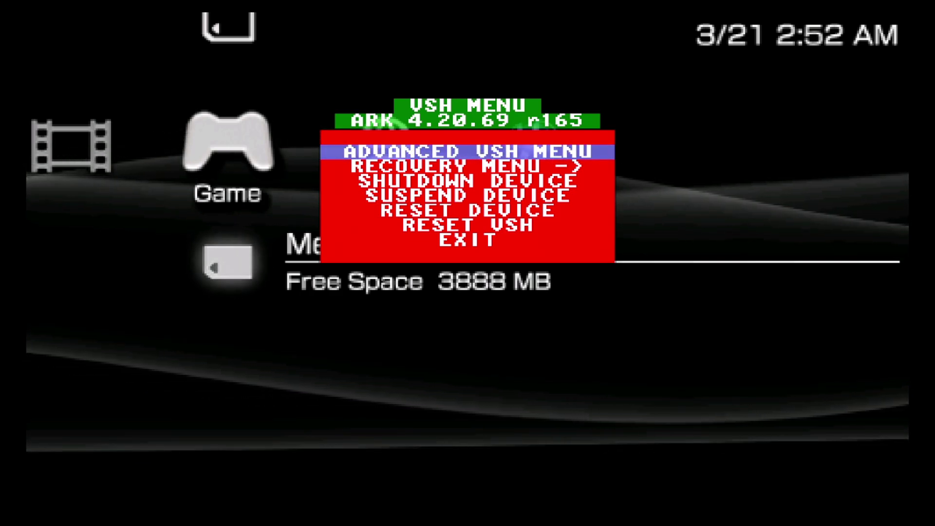
In the advanced VSH menu, cycle USB Device through Flash and UMD, leave it on Memory Stick, and exit
{"action": "key", "text": "Return"}
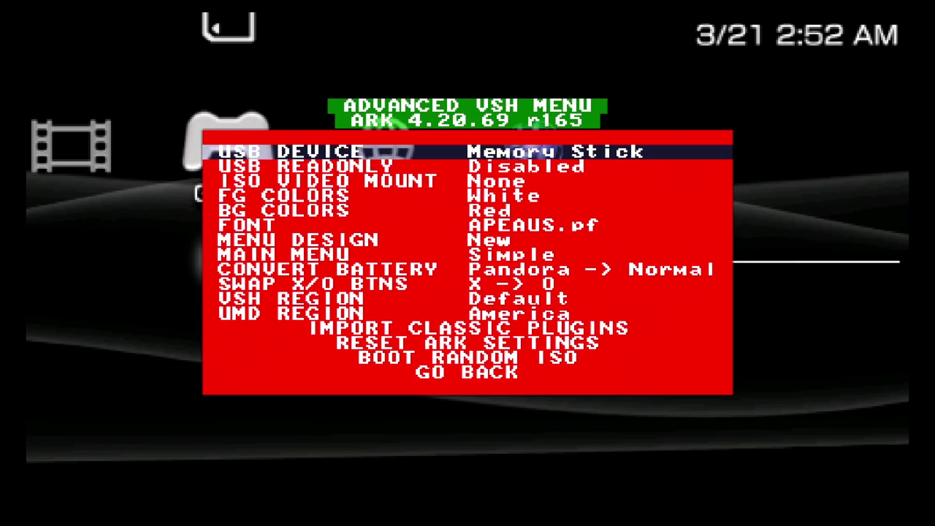
{"action": "key", "text": "Right"}
{"action": "key", "text": "Right"}
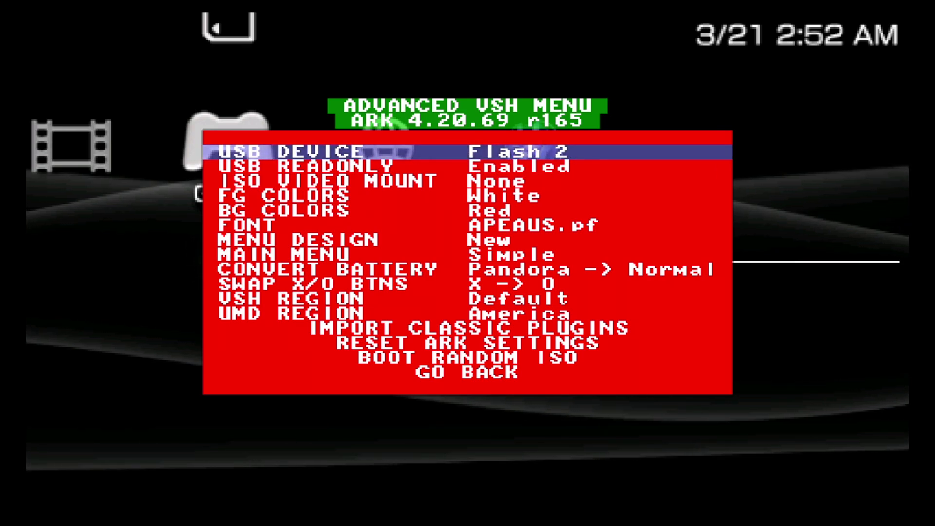
{"action": "key", "text": "Right"}
{"action": "key", "text": "Right"}
{"action": "key", "text": "Left"}
{"action": "key", "text": "Left"}
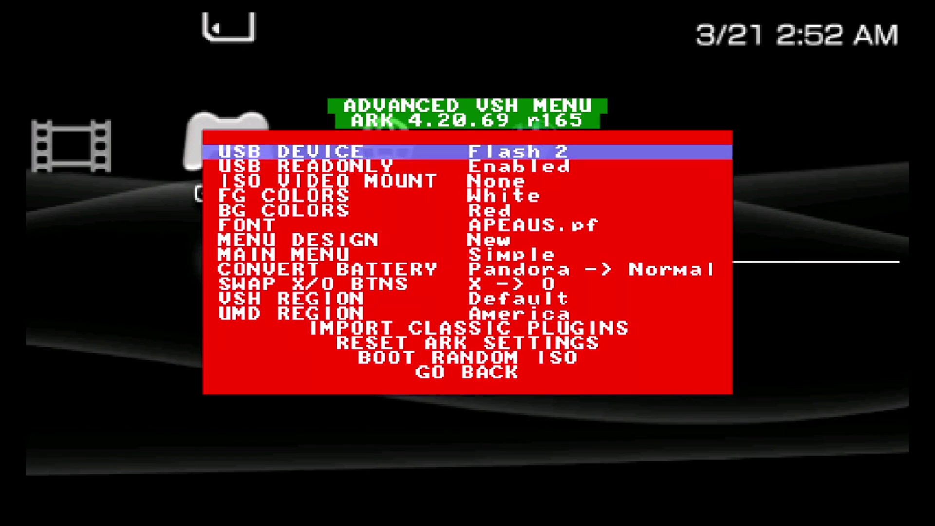
{"action": "key", "text": "Left"}
{"action": "key", "text": "Left"}
{"action": "key", "text": "Left"}
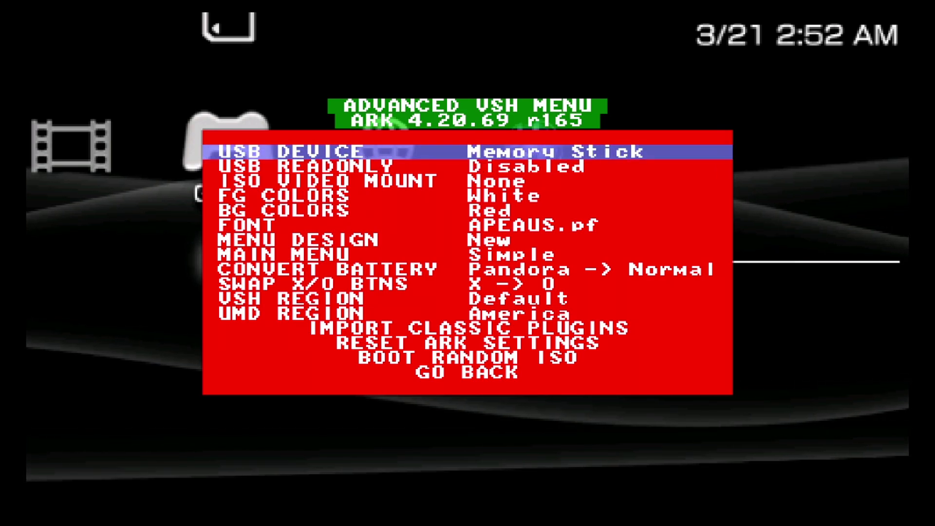
{"action": "key", "text": "Escape"}
{"action": "key", "text": "Escape"}
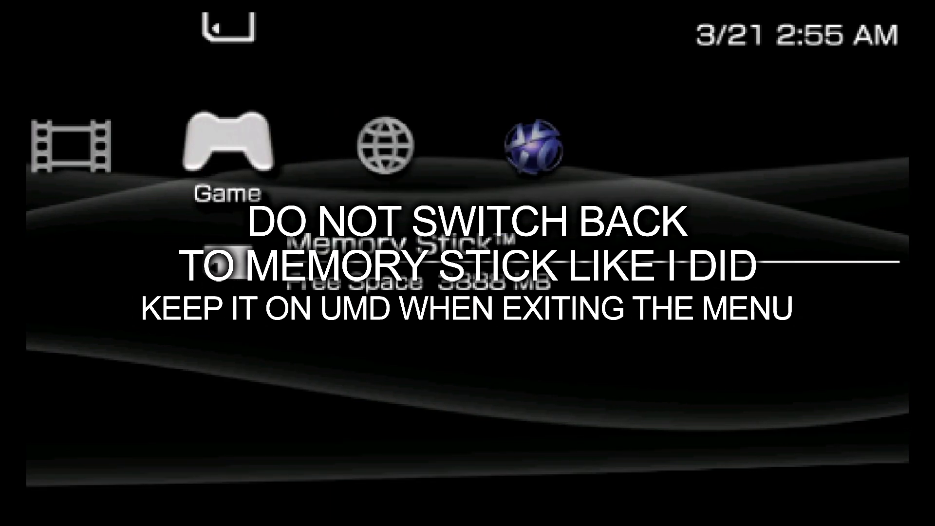
Move across the XMB categories toward Settings to reach USB Connection
{"action": "key", "text": "Left"}
{"action": "key", "text": "Left"}
{"action": "key", "text": "Left"}
{"action": "key", "text": "Left"}
{"action": "key", "text": "Left"}
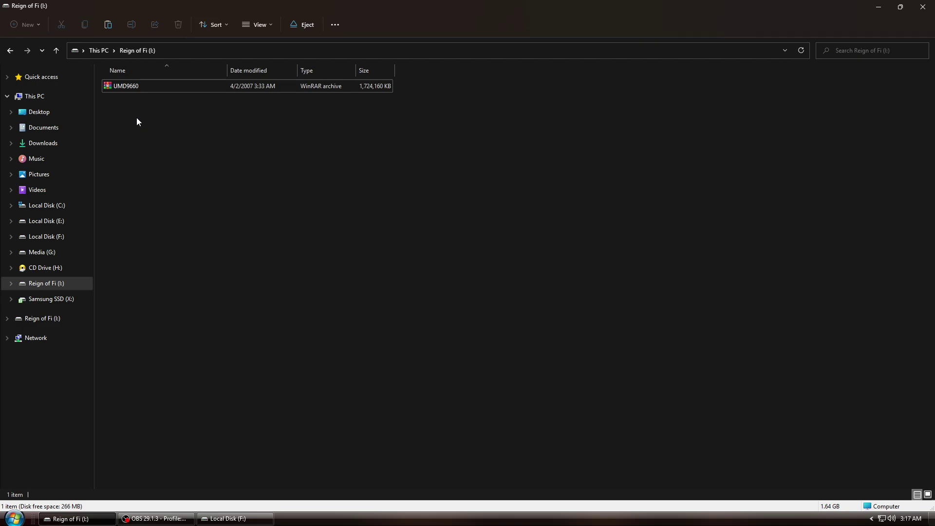
Copy the UMD9660 disc image from the PSP drive
{"action": "left_click", "coordinate": [139, 84]}
{"action": "right_click", "coordinate": [139, 85]}
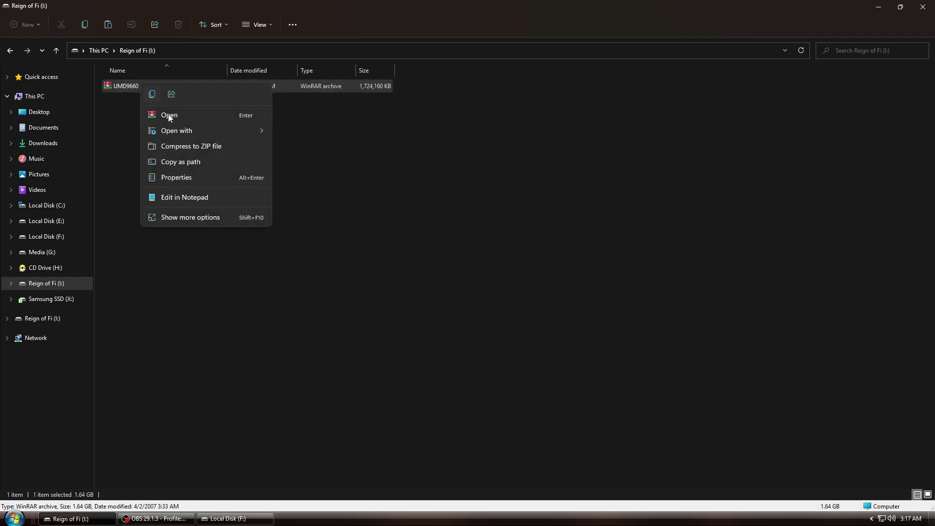
{"action": "left_click", "coordinate": [235, 215]}
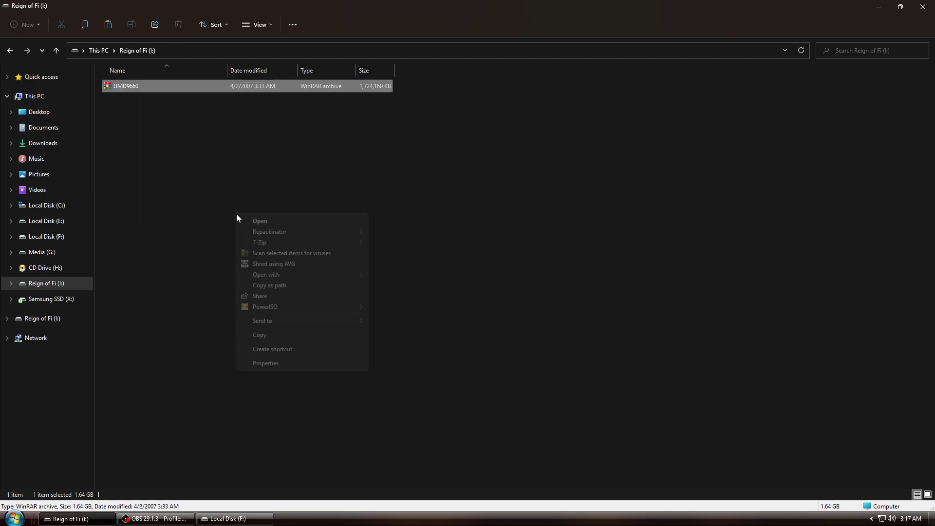
{"action": "left_click", "coordinate": [282, 333]}
Create a new folder named PSP STUFF on Local Disk (F:) and open it
{"action": "left_click", "coordinate": [229, 519]}
{"action": "scroll", "coordinate": [470, 415], "scroll_direction": "down", "scroll_amount": 2}
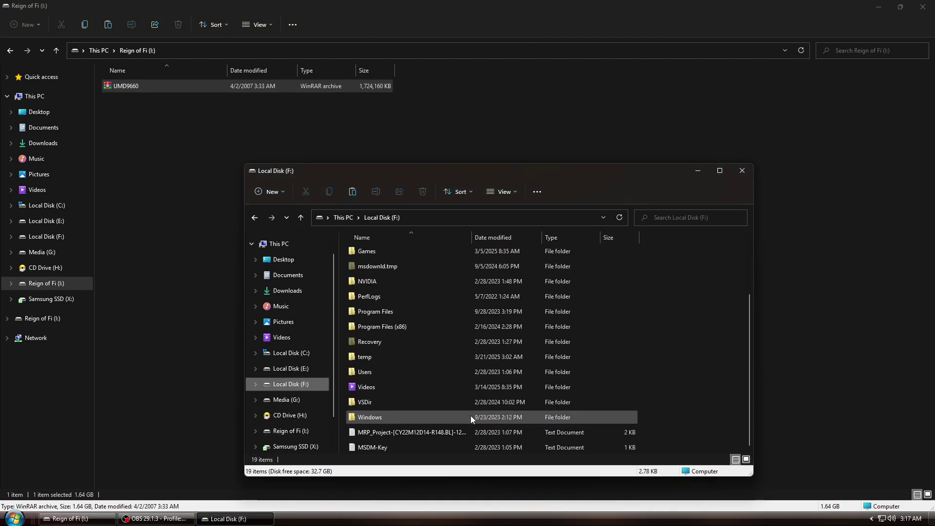
{"action": "right_click", "coordinate": [715, 417]}
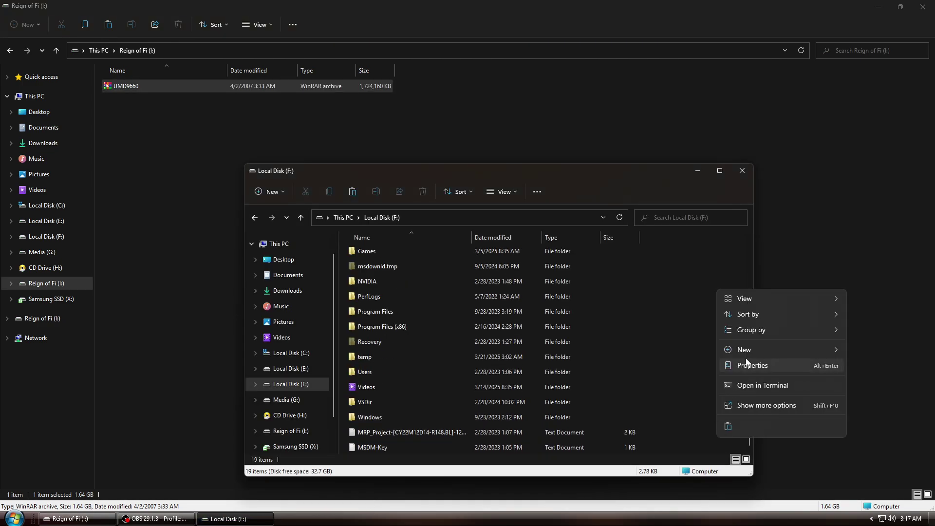
{"action": "key", "text": "Escape"}
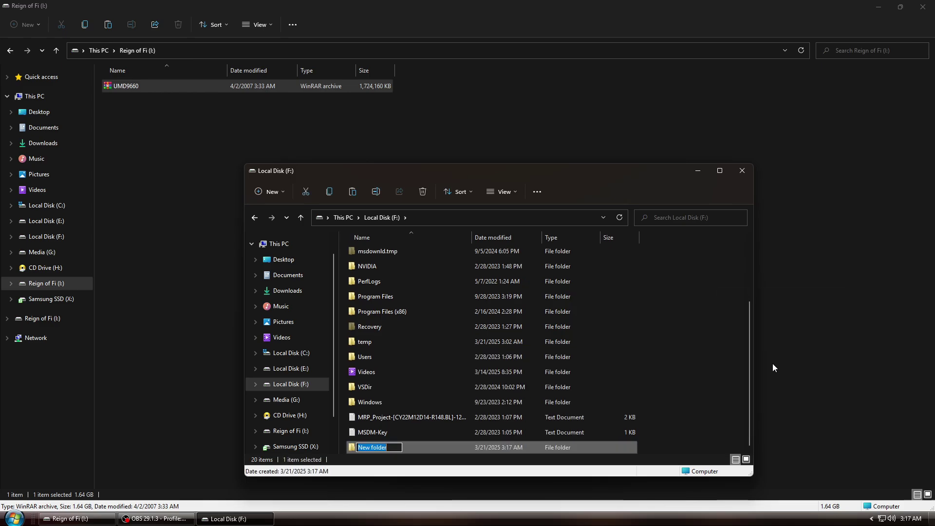
{"action": "type", "text": "PSP STUFF"}
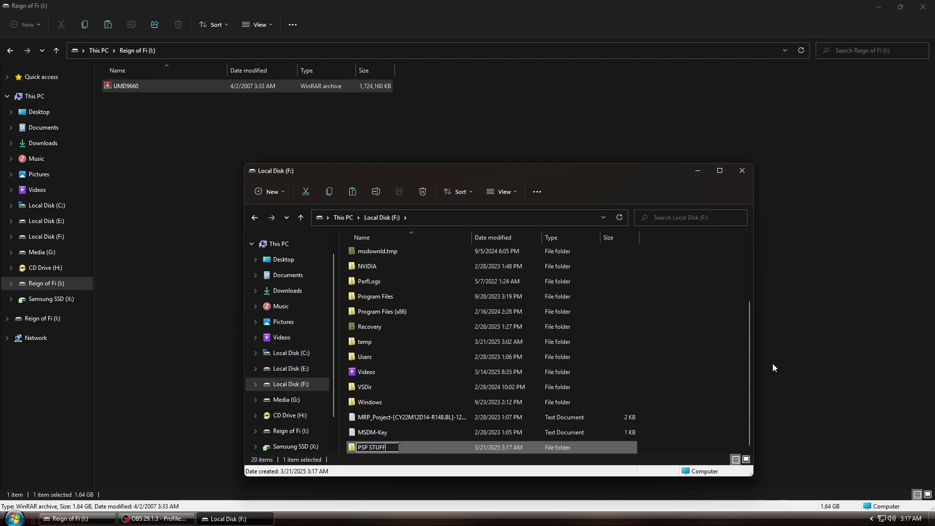
{"action": "key", "text": "Return"}
{"action": "key", "text": "Return"}
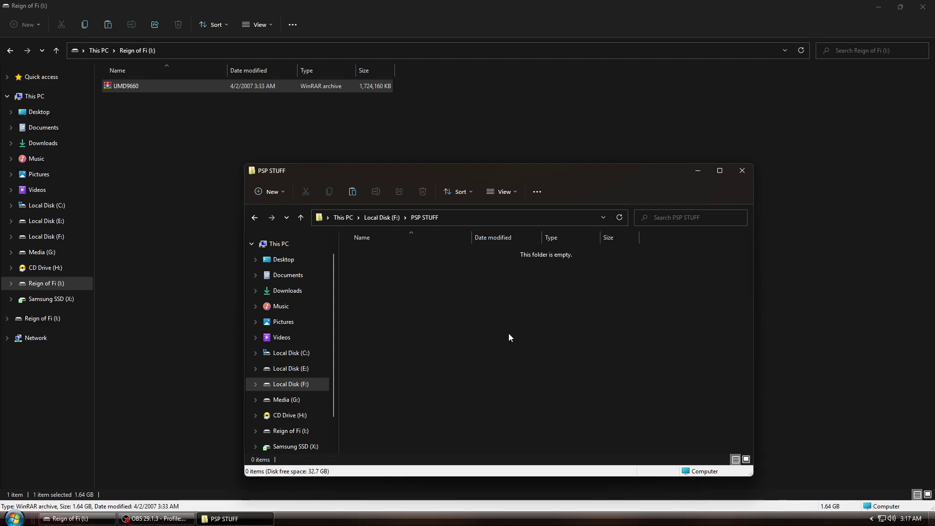
Paste the disc image into PSP STUFF as Reign of Fire (2002), then enter the UMDGen folder
{"action": "right_click", "coordinate": [507, 332]}
{"action": "left_click", "coordinate": [515, 346]}
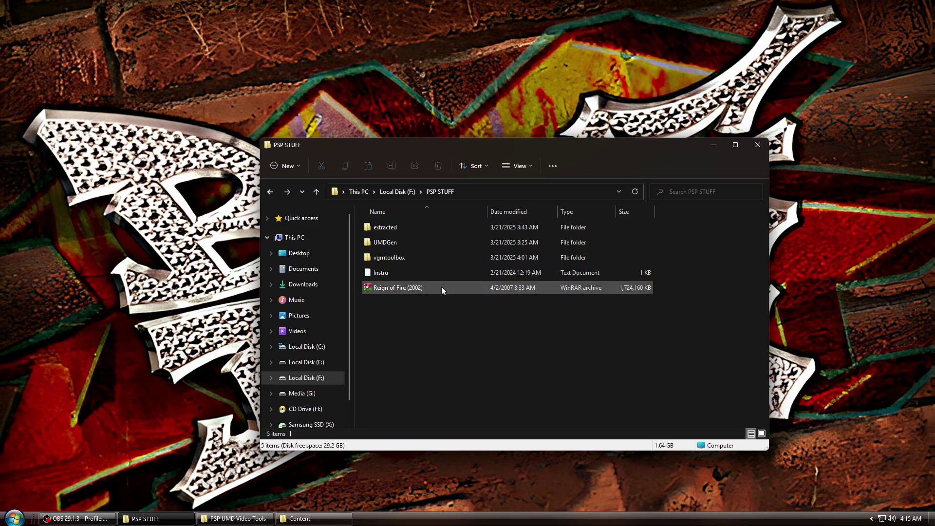
{"action": "left_click", "coordinate": [417, 288]}
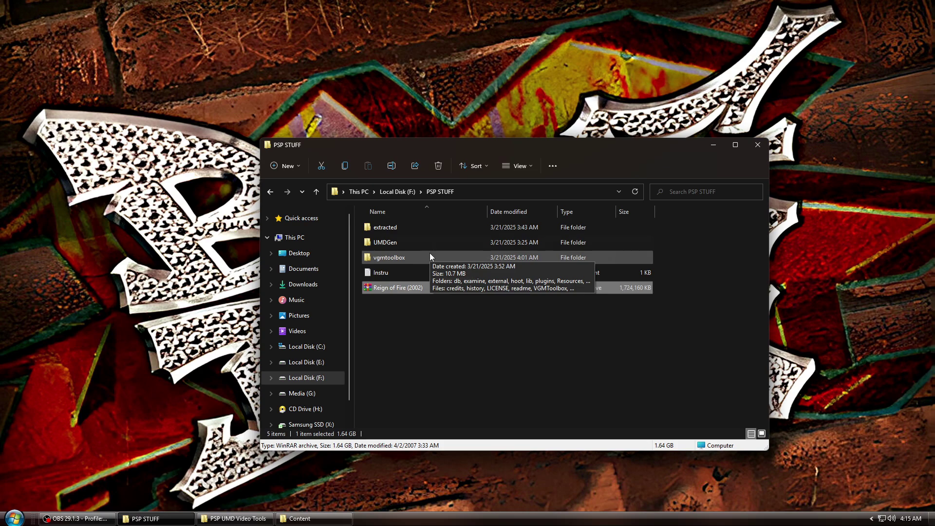
{"action": "double_click", "coordinate": [433, 243]}
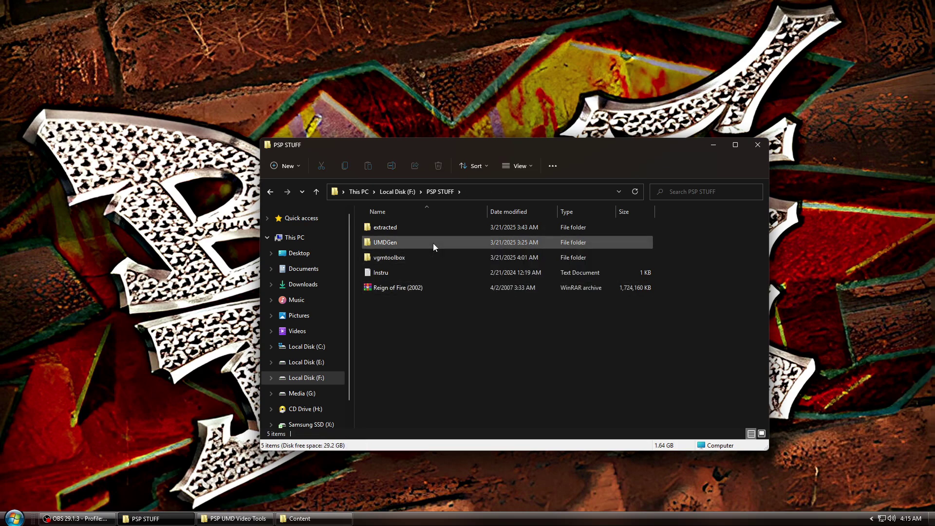
Start UMDGen.exe and load Reign of Fire (2002).ISO from PSP STUFF through File > Open
{"action": "double_click", "coordinate": [414, 303]}
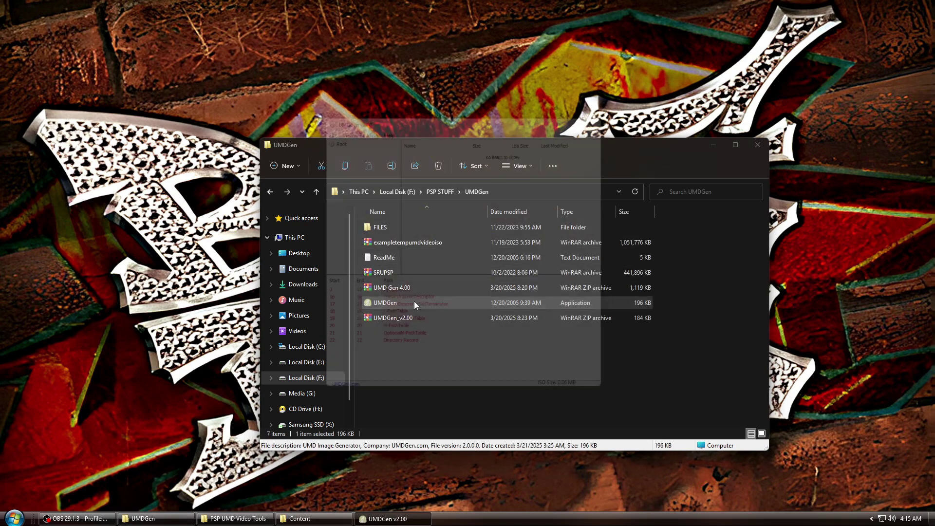
{"action": "left_click", "coordinate": [317, 119]}
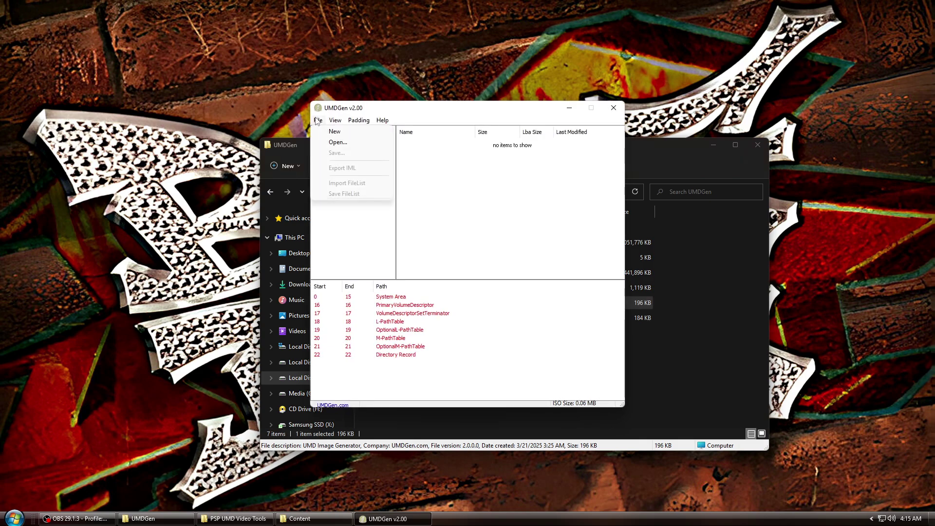
{"action": "left_click", "coordinate": [336, 143]}
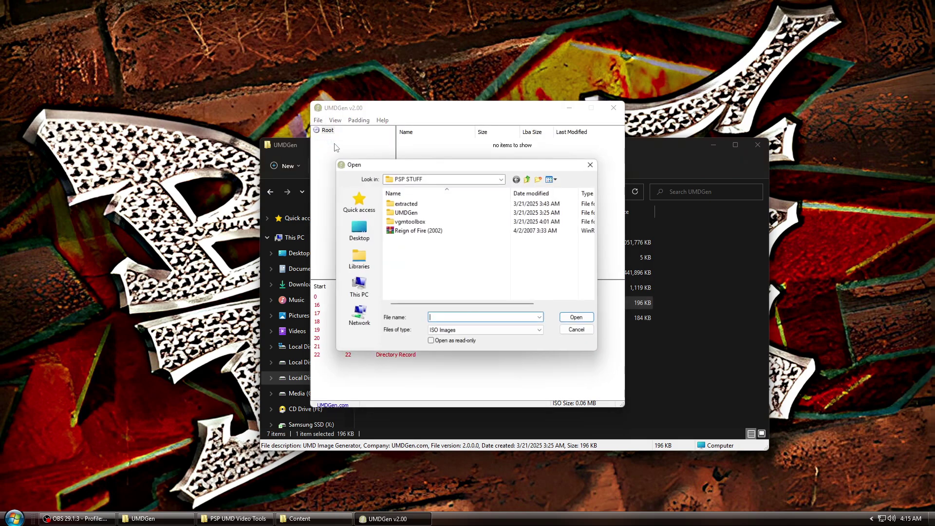
{"action": "double_click", "coordinate": [485, 231]}
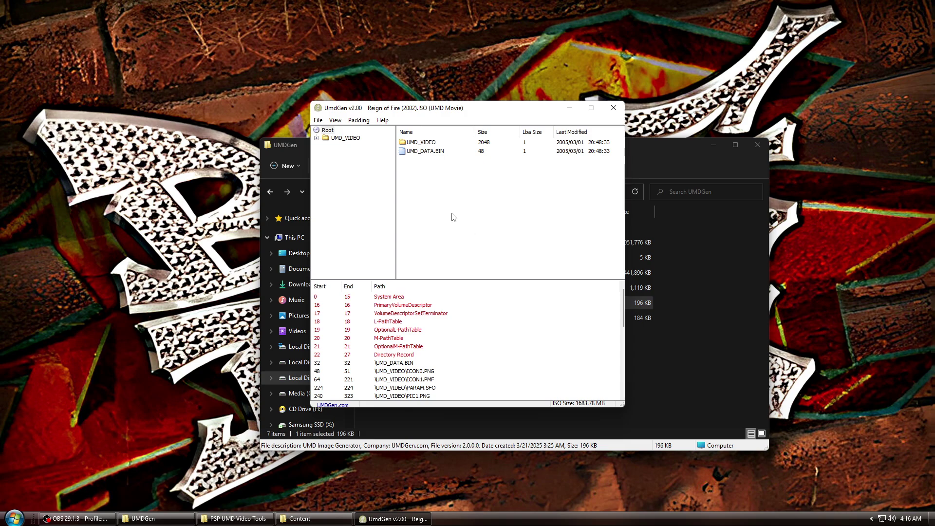
Extract All from the disc Root into F:\PSP STUFF\extracted
{"action": "right_click", "coordinate": [328, 132]}
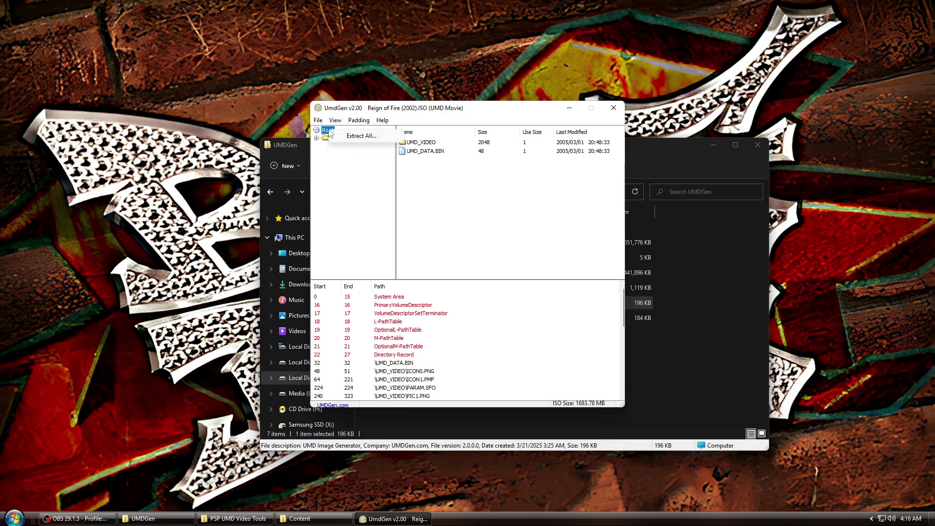
{"action": "left_click", "coordinate": [361, 136]}
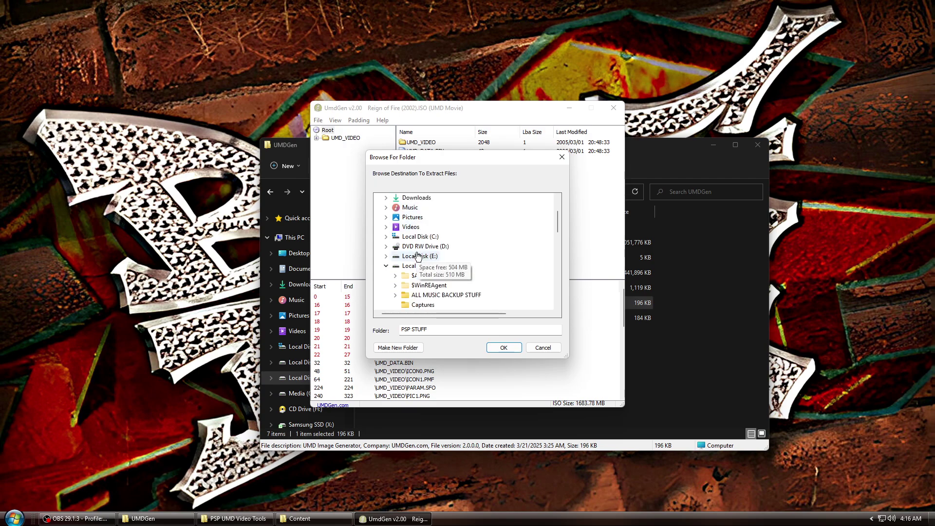
{"action": "scroll", "coordinate": [442, 276], "scroll_direction": "down", "scroll_amount": 4}
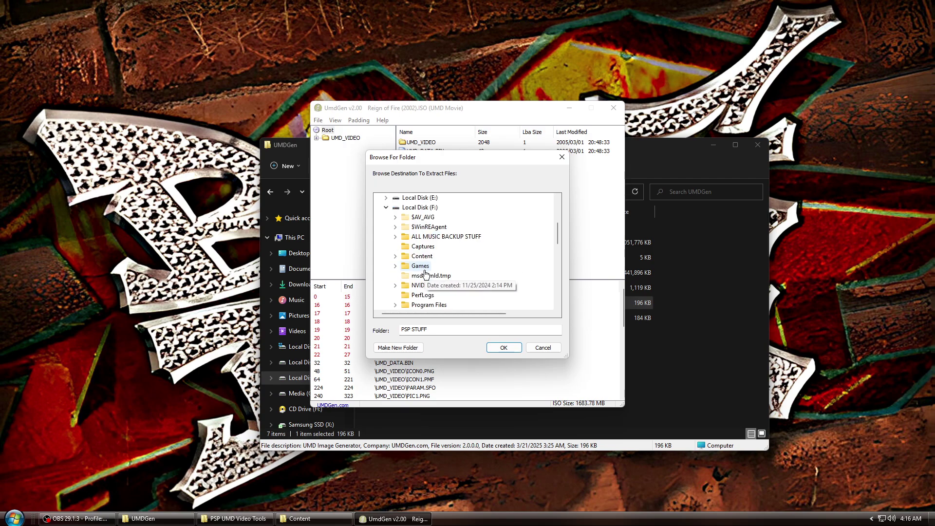
{"action": "left_click", "coordinate": [396, 267]}
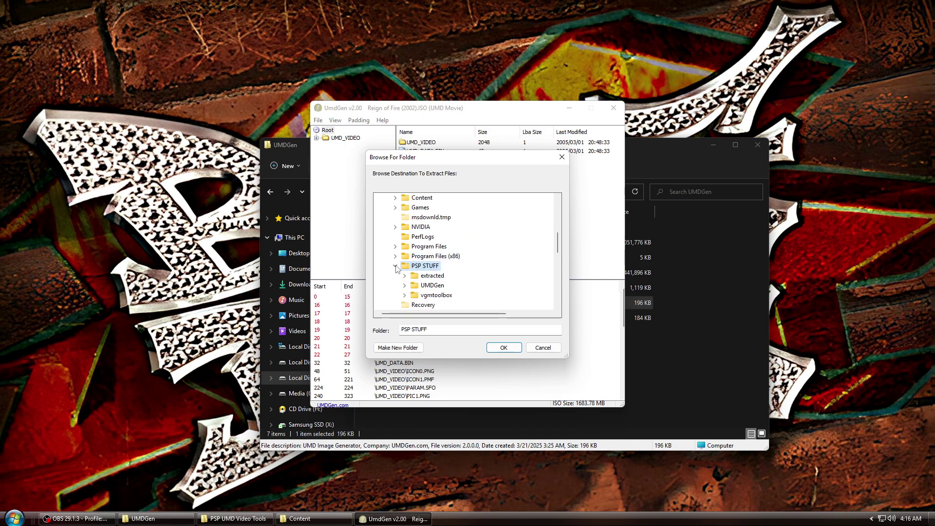
{"action": "left_click", "coordinate": [432, 276]}
{"action": "double_click", "coordinate": [432, 275]}
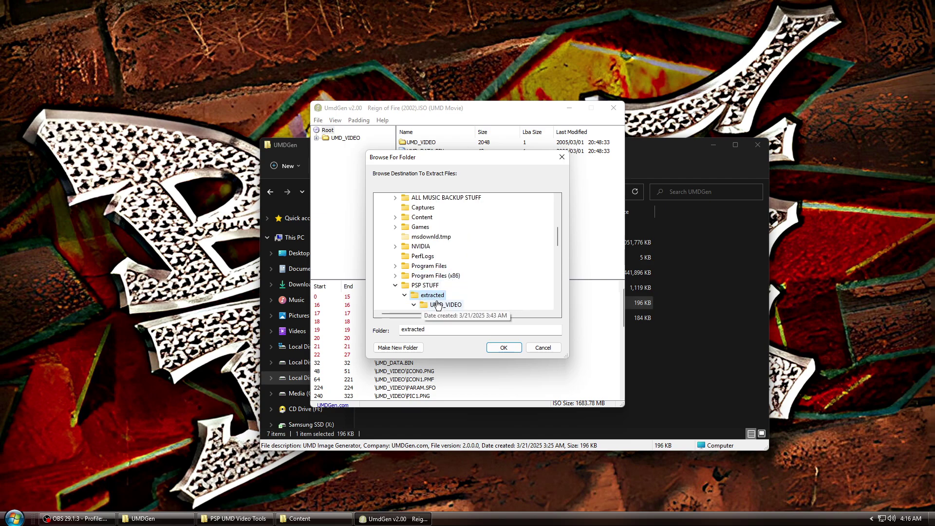
{"action": "left_click", "coordinate": [492, 350]}
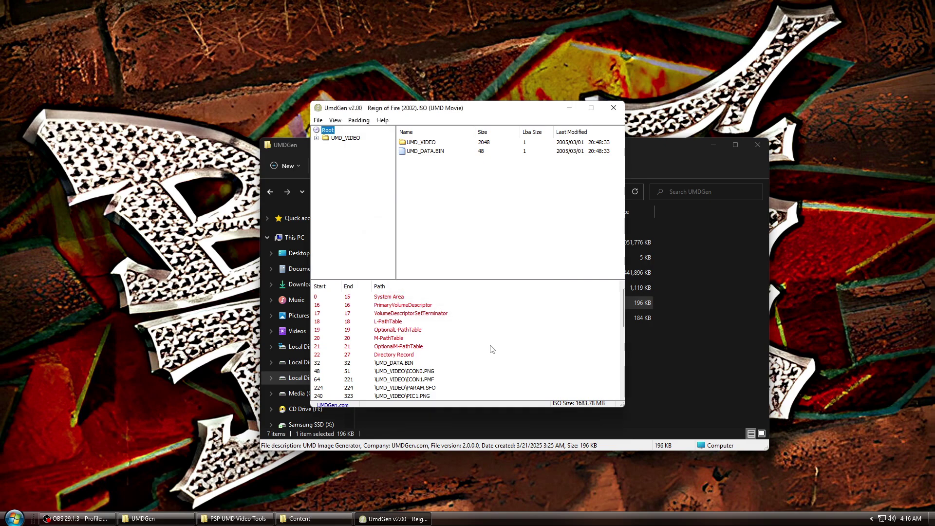
Close UMDGen and navigate to extracted\UMD_VIDEO\STREAM in PSP STUFF
{"action": "left_click", "coordinate": [614, 108]}
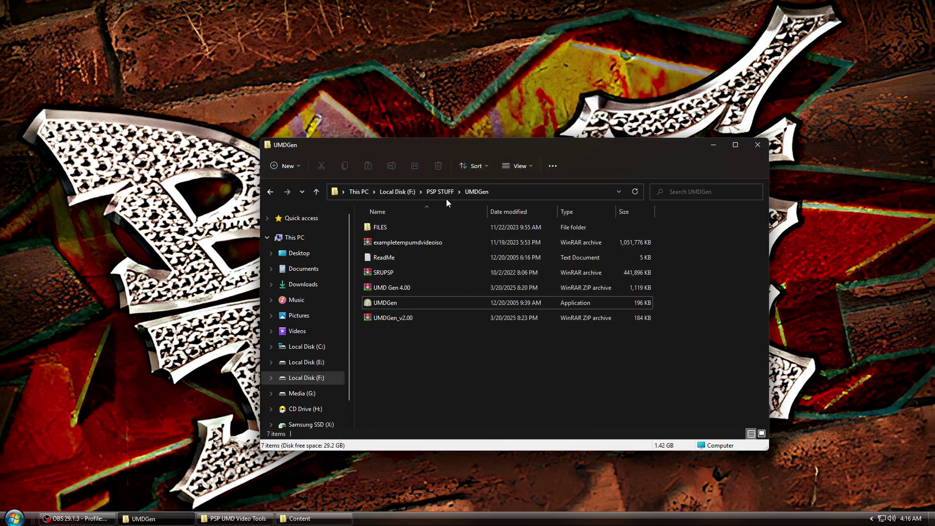
{"action": "left_click", "coordinate": [441, 193]}
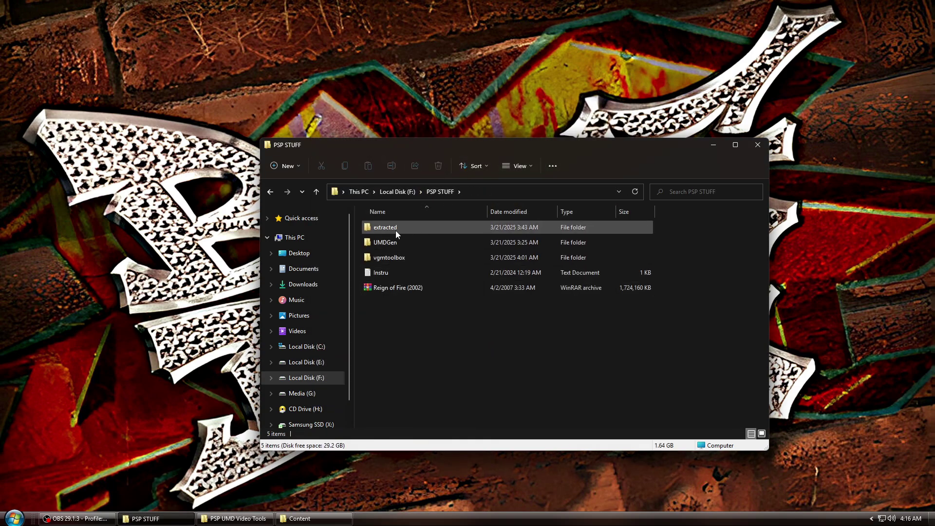
{"action": "double_click", "coordinate": [409, 228]}
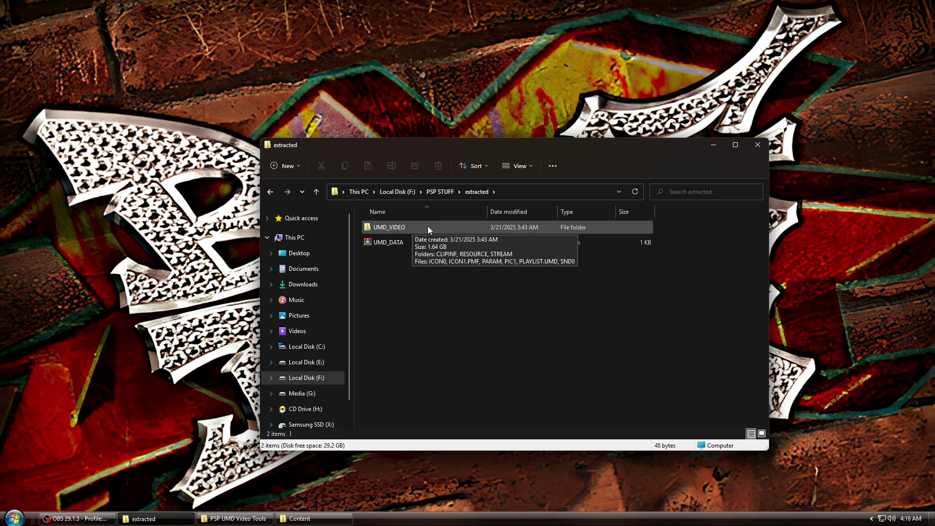
{"action": "double_click", "coordinate": [428, 228]}
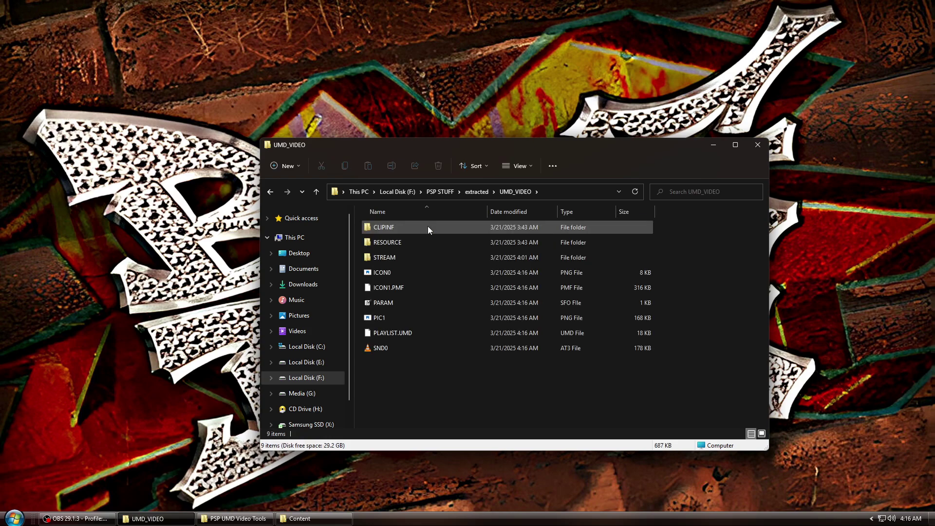
{"action": "double_click", "coordinate": [419, 256]}
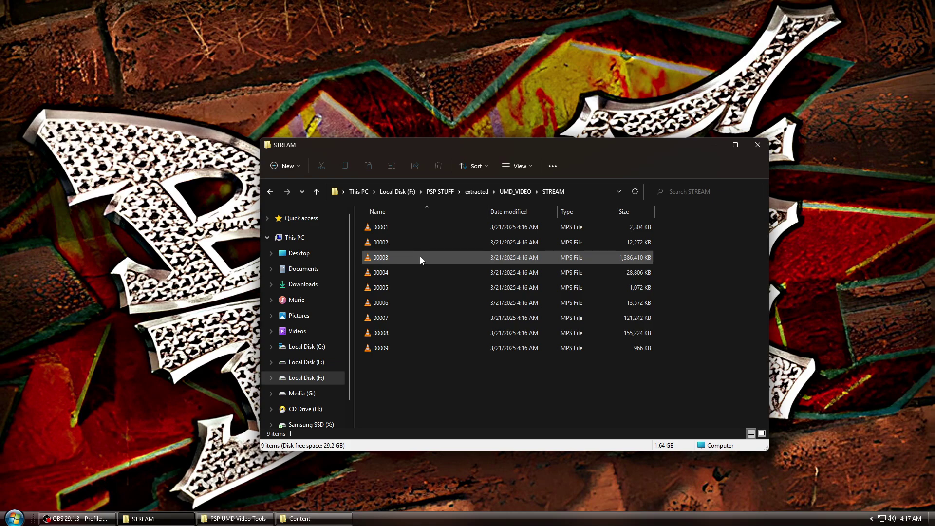
Cut the 00003 MPS file and paste it into PSP STUFF\vgmtoolbox
{"action": "right_click", "coordinate": [626, 258]}
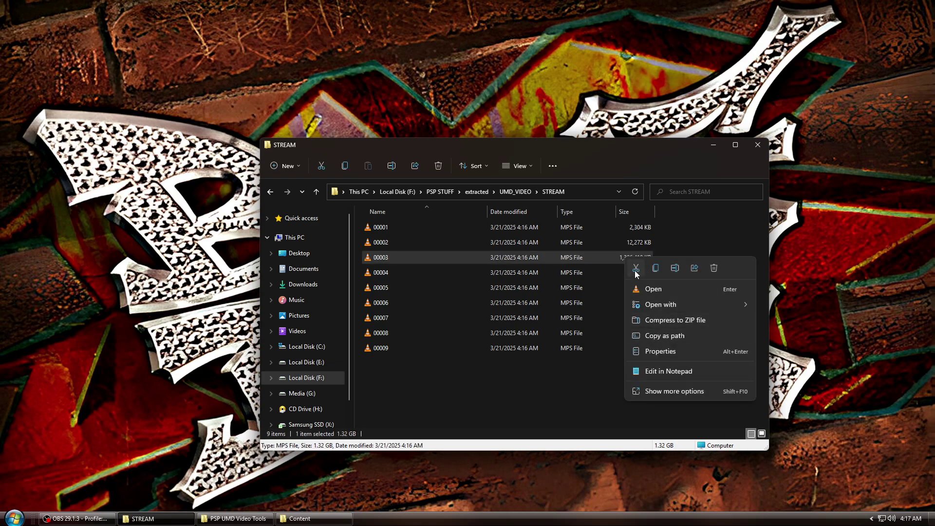
{"action": "left_click", "coordinate": [635, 273]}
{"action": "left_click", "coordinate": [450, 191]}
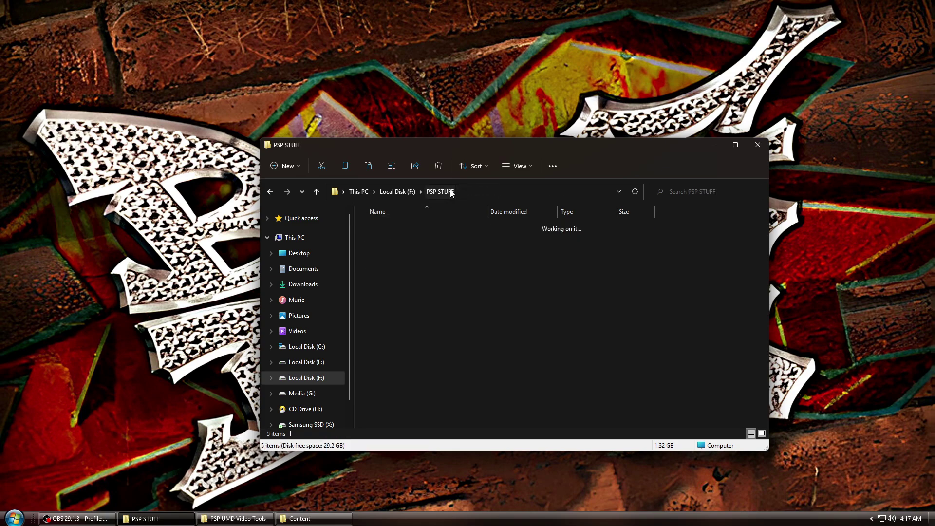
{"action": "double_click", "coordinate": [434, 258]}
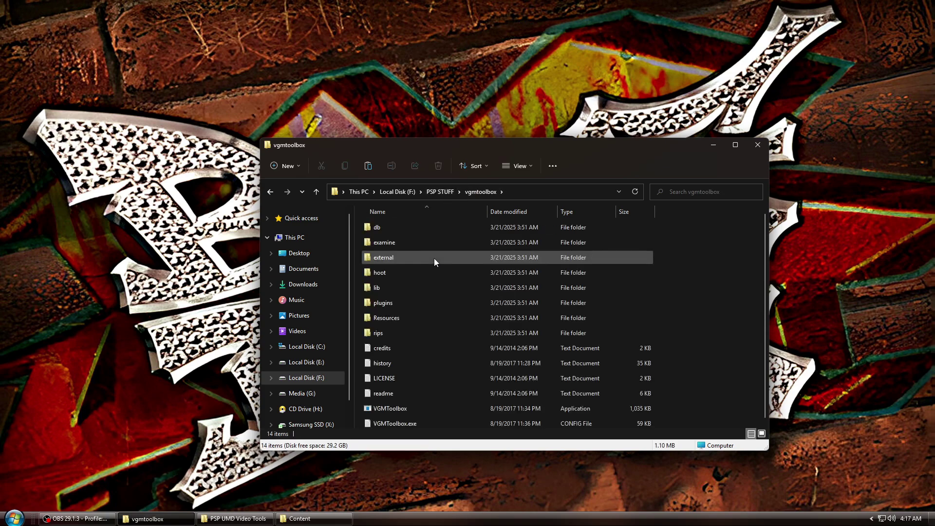
{"action": "right_click", "coordinate": [688, 331]}
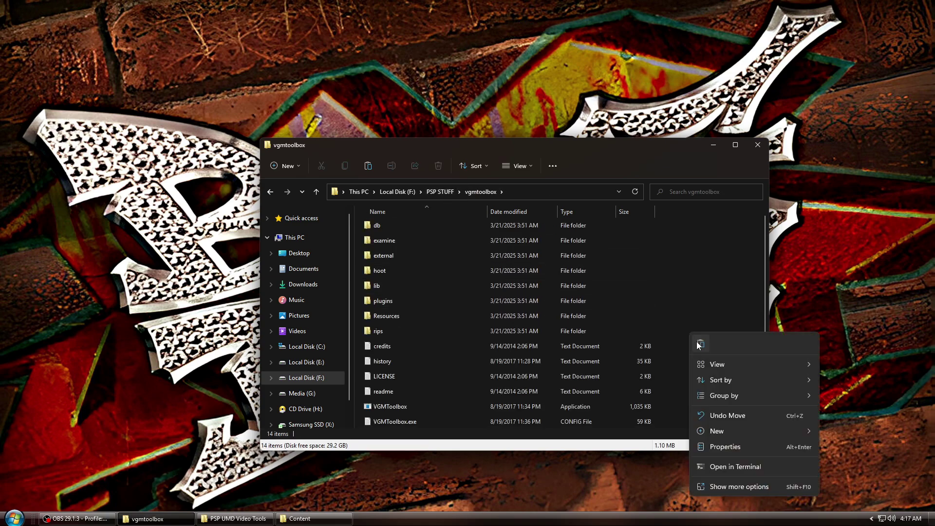
{"action": "left_click", "coordinate": [697, 341]}
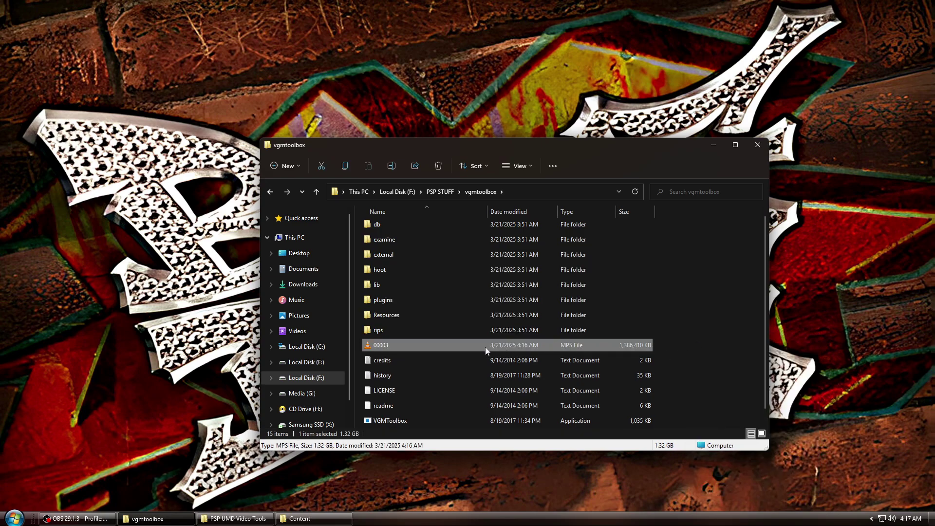
Launch VGMToolbox and set the Video Demultiplexer format to MPS (PSP UMD Movie)
{"action": "double_click", "coordinate": [443, 423]}
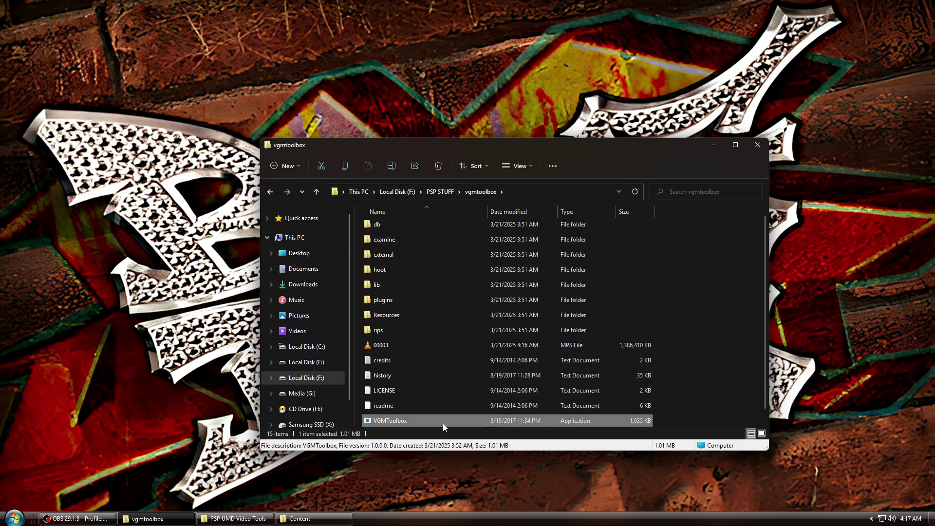
{"action": "left_click_drag", "start_coordinate": [319, 90], "coordinate": [448, 102]}
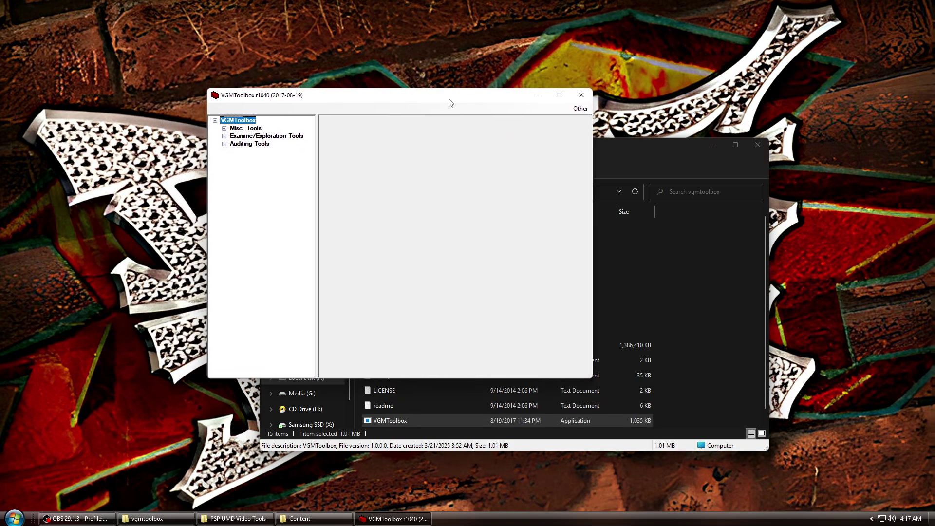
{"action": "double_click", "coordinate": [255, 130]}
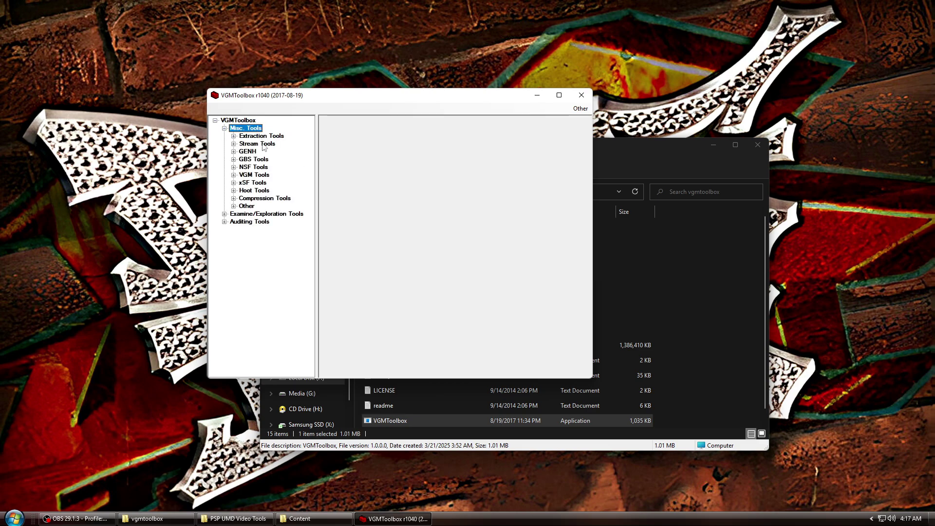
{"action": "double_click", "coordinate": [264, 145]}
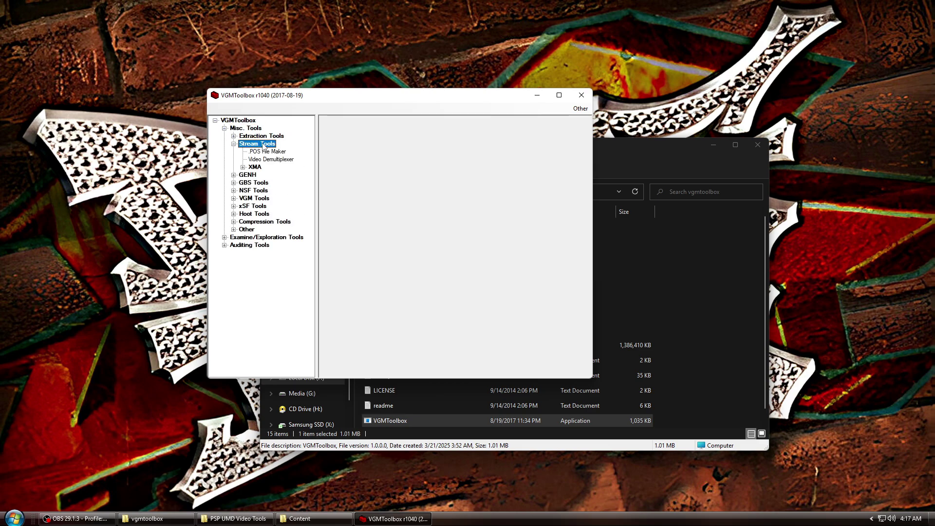
{"action": "left_click", "coordinate": [280, 159]}
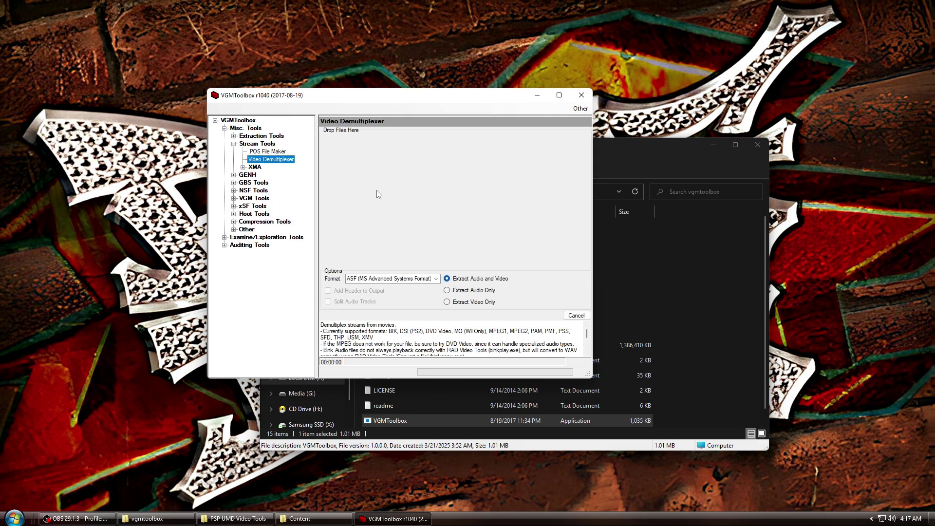
{"action": "left_click", "coordinate": [436, 278]}
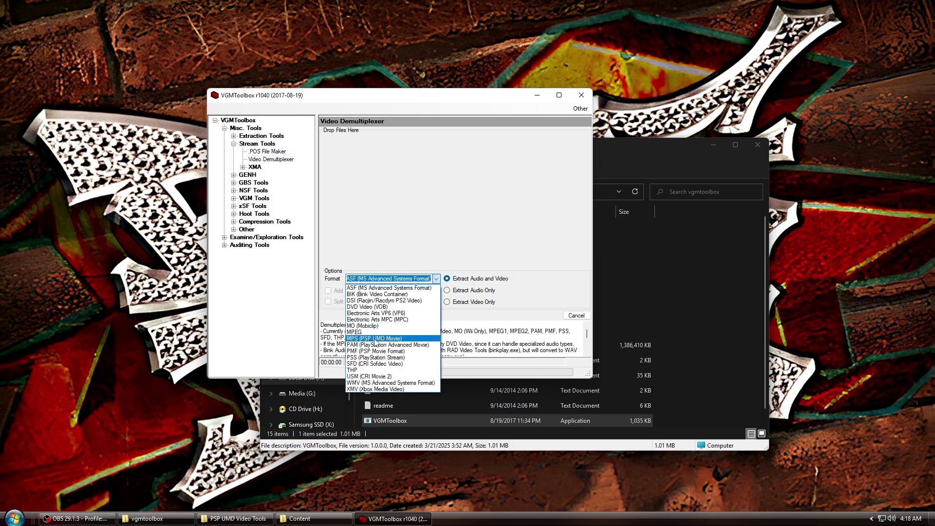
{"action": "left_click", "coordinate": [397, 338]}
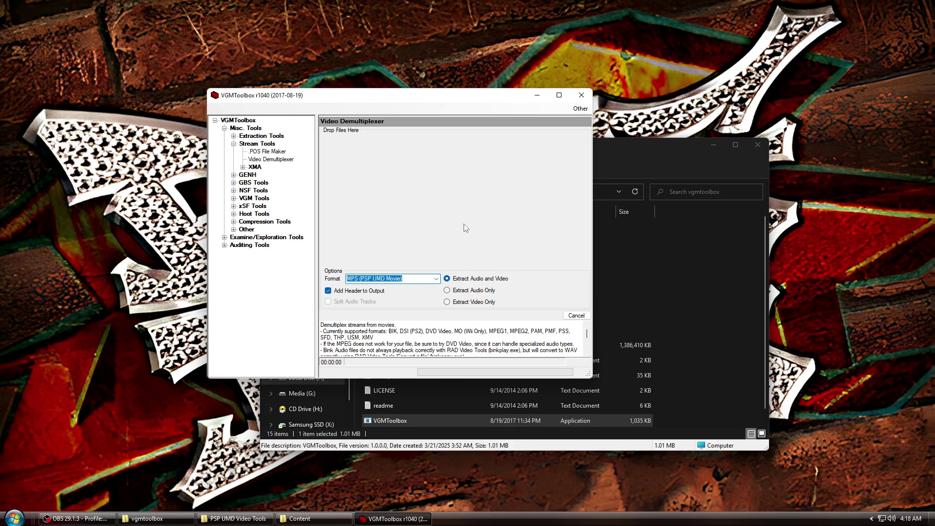
Arrange the windows side by side and drop 00003 onto the demultiplexer to split its streams
{"action": "left_click", "coordinate": [699, 265]}
{"action": "left_click_drag", "start_coordinate": [502, 144], "coordinate": [663, 134]}
{"action": "left_click_drag", "start_coordinate": [397, 96], "coordinate": [282, 104]}
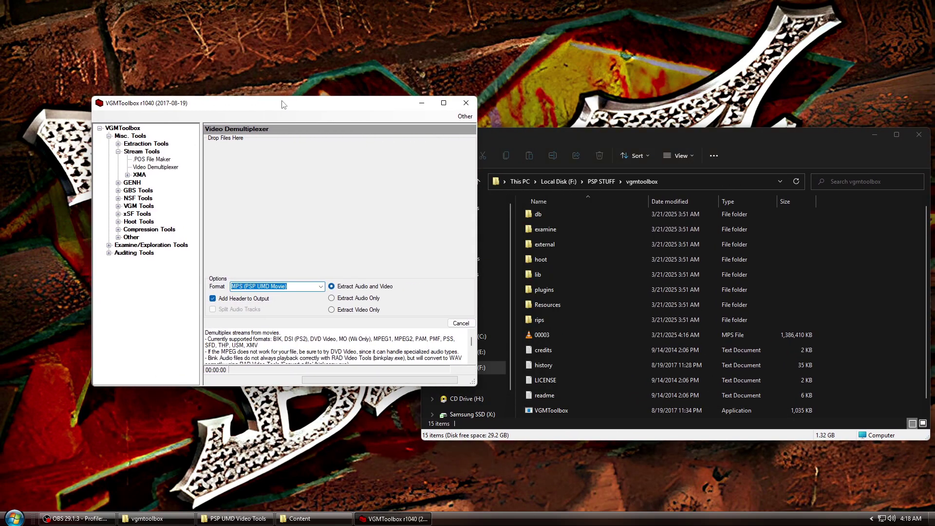
{"action": "left_click", "coordinate": [545, 336]}
{"action": "left_click_drag", "start_coordinate": [547, 338], "coordinate": [332, 217]}
{"action": "left_click", "coordinate": [320, 110]}
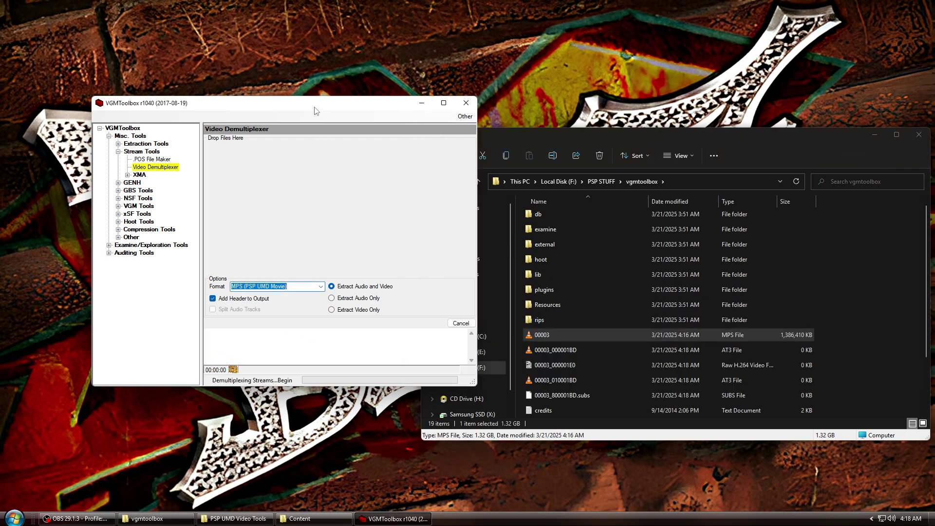
{"action": "left_click_drag", "start_coordinate": [314, 109], "coordinate": [339, 100]}
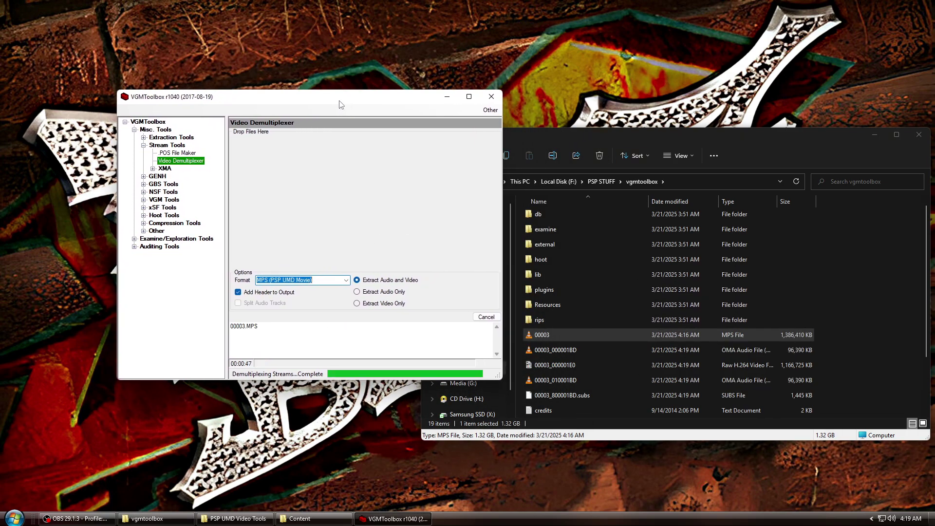
Delete the original 00003 MPS file and start Sony VEGAS Pro 17.0 from a 'sony vega' search
{"action": "left_click_drag", "start_coordinate": [774, 133], "coordinate": [753, 130]}
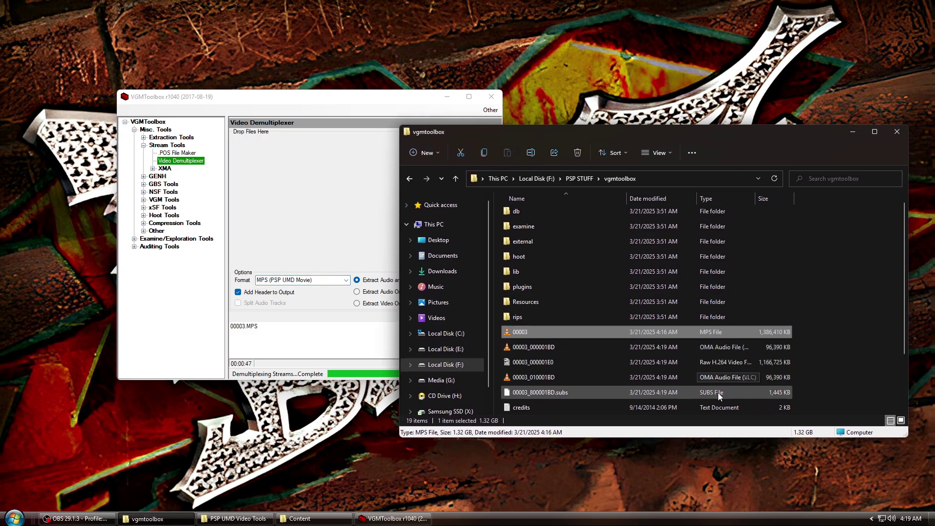
{"action": "left_click", "coordinate": [577, 152]}
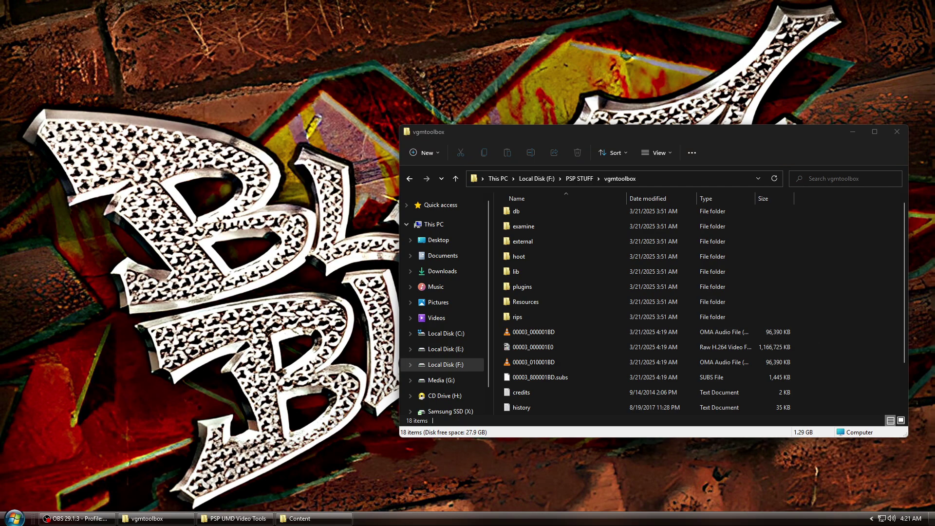
{"action": "key", "text": "super"}
{"action": "type", "text": "sony"}
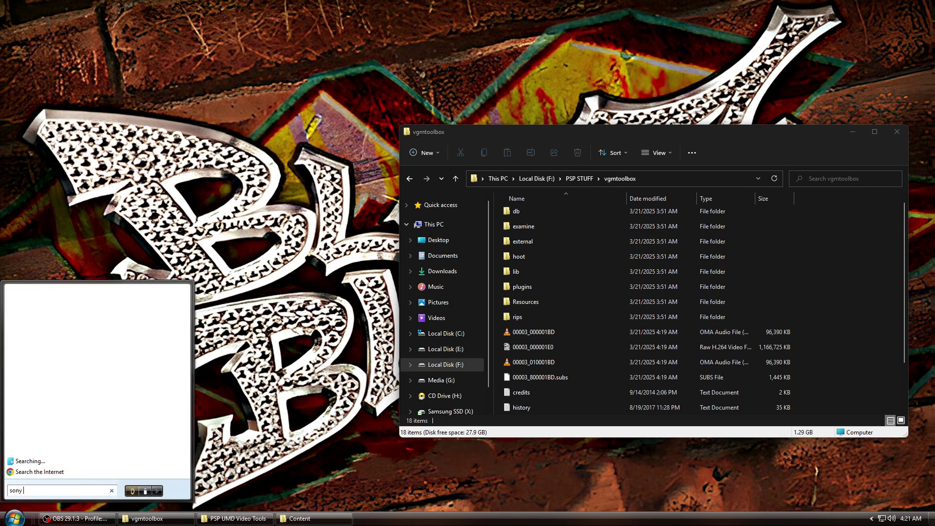
{"action": "type", "text": " vegas"}
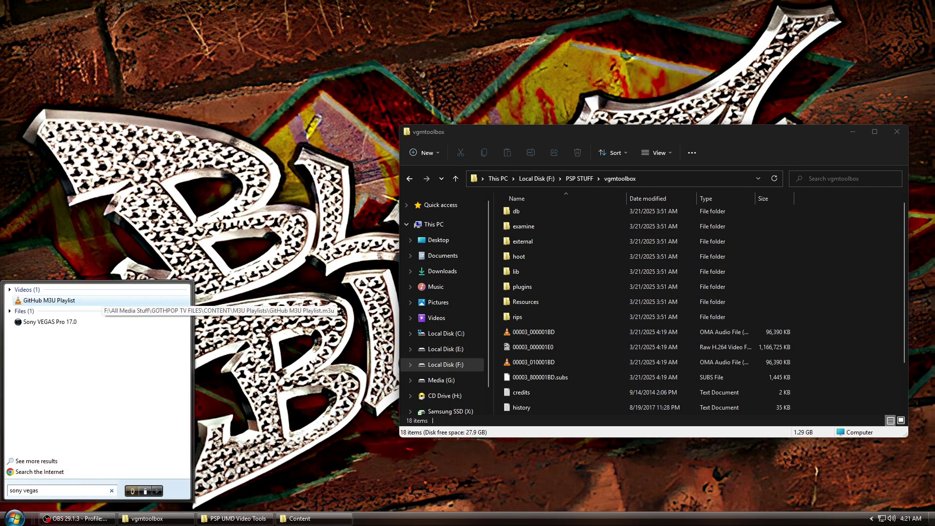
{"action": "key", "text": "Down"}
{"action": "key", "text": "Return"}
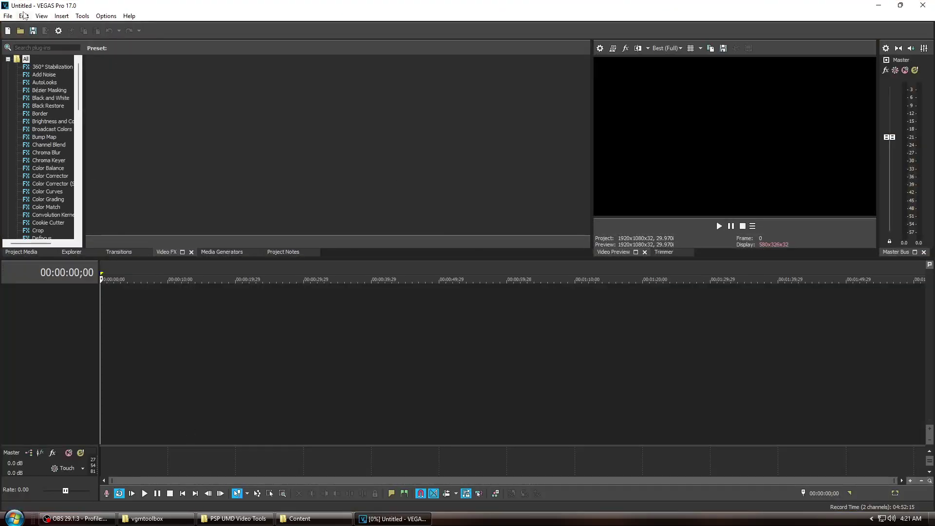
Open the 00003_000001E0 H.264 video and 00003_000001BD OMA audio from F:\PSP STUFF\vgmtoolbox
{"action": "left_click", "coordinate": [8, 16]}
{"action": "left_click", "coordinate": [49, 39]}
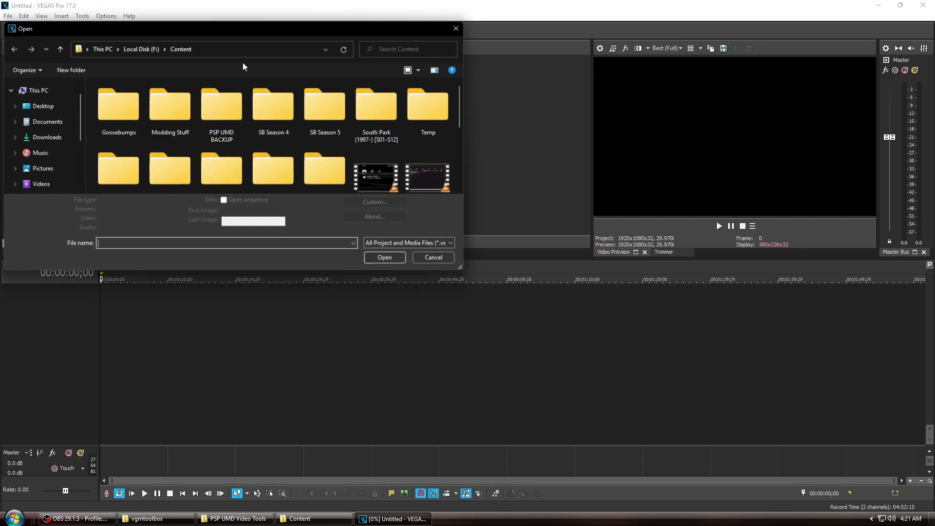
{"action": "left_click", "coordinate": [142, 47]}
{"action": "scroll", "coordinate": [165, 161], "scroll_direction": "down", "scroll_amount": 3}
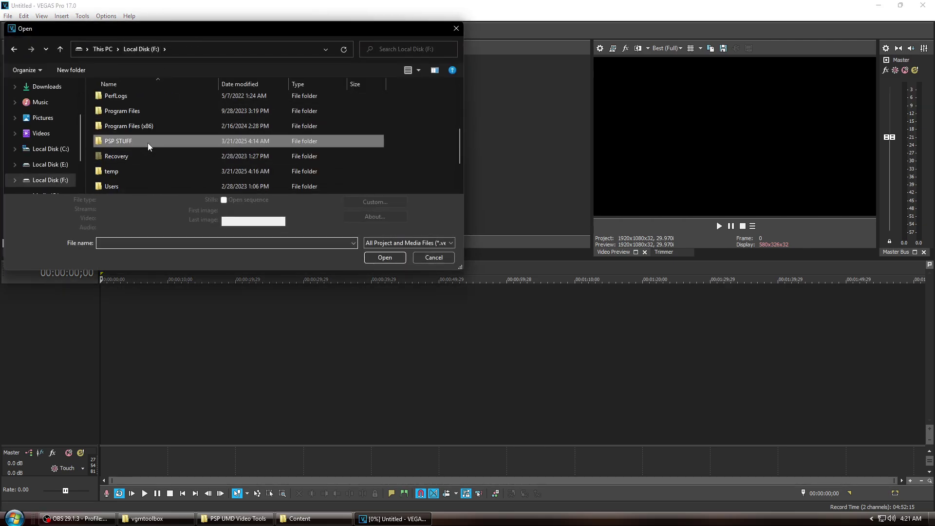
{"action": "double_click", "coordinate": [149, 143]}
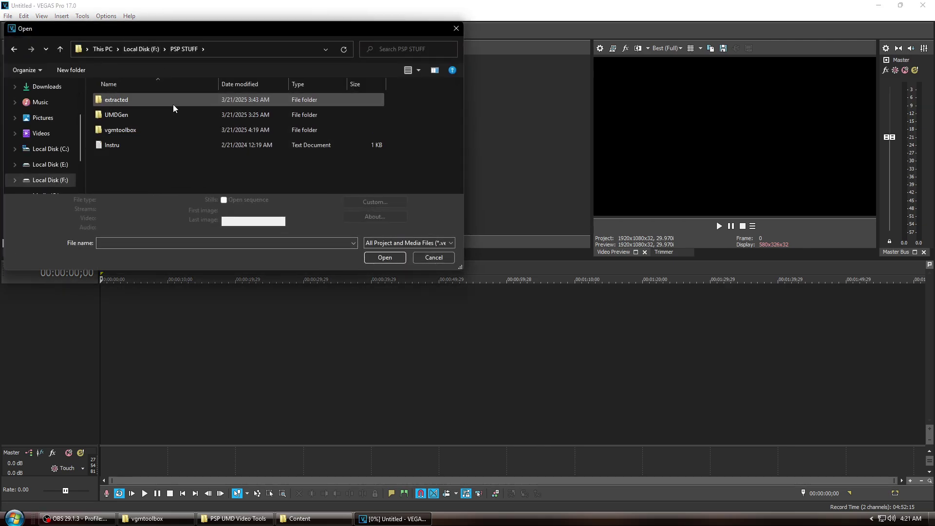
{"action": "double_click", "coordinate": [174, 130]}
{"action": "scroll", "coordinate": [176, 141], "scroll_direction": "down", "scroll_amount": 2}
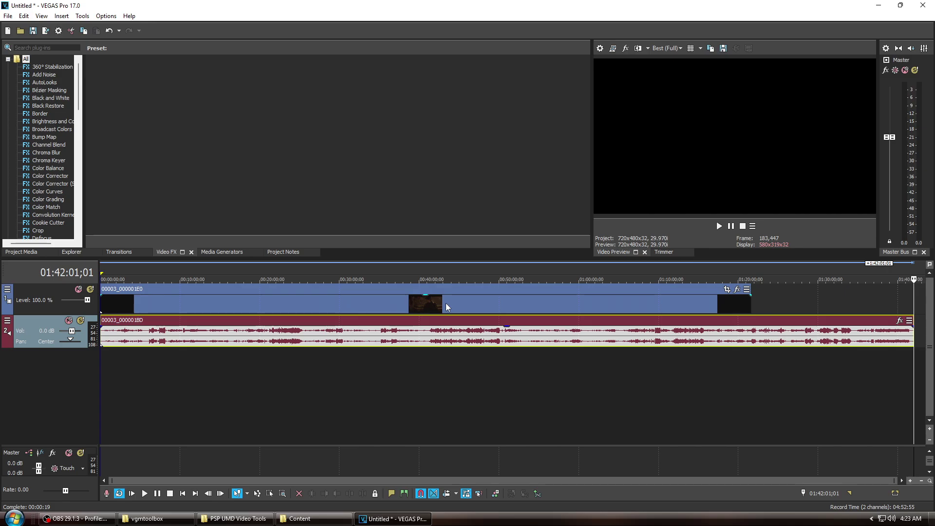
{"action": "left_click", "coordinate": [445, 307]}
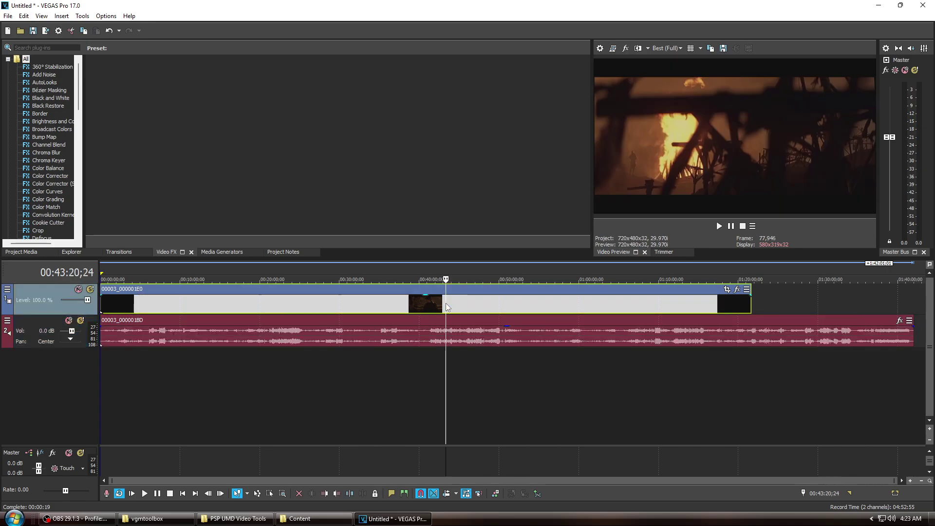
Stretch the video event to the audio's end, then preview around four minutes to check sync
{"action": "left_click", "coordinate": [752, 306]}
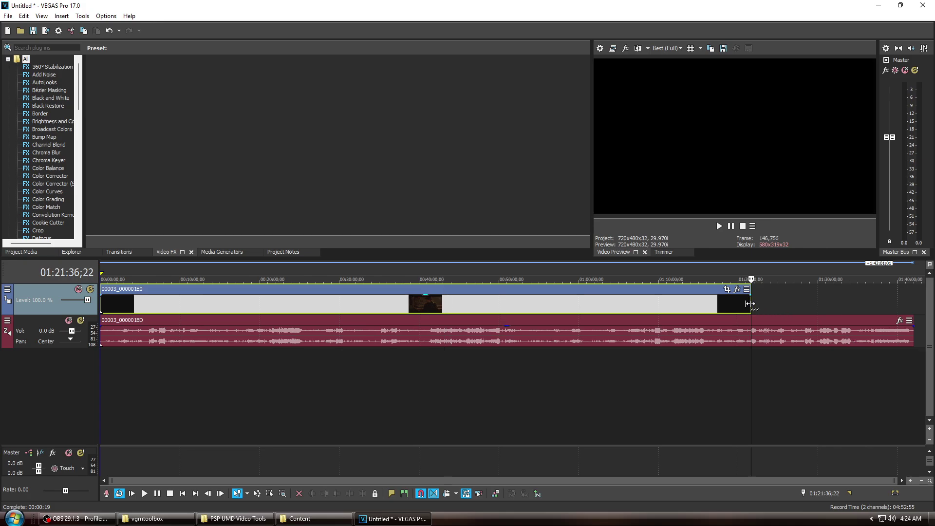
{"action": "left_click_drag", "start_coordinate": [750, 303], "coordinate": [912, 303]}
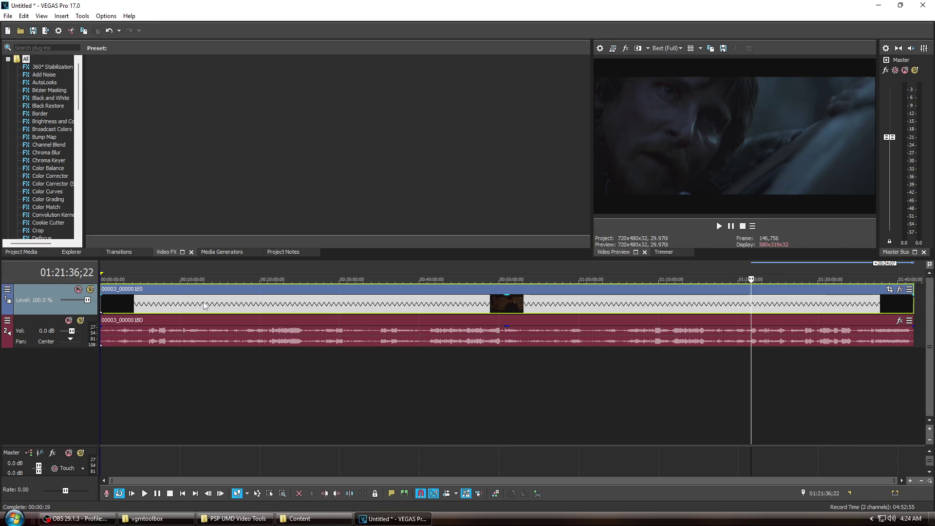
{"action": "left_click", "coordinate": [125, 312]}
{"action": "left_click", "coordinate": [134, 311]}
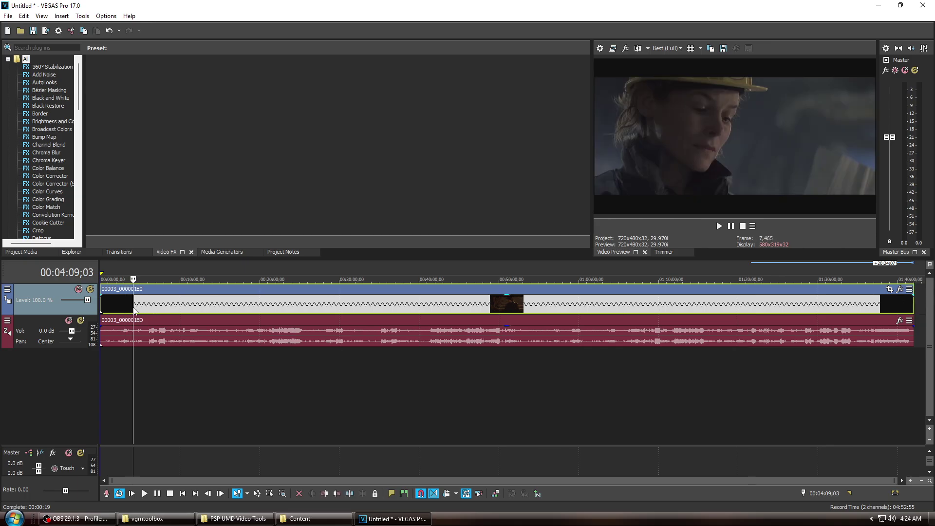
{"action": "key", "text": "space"}
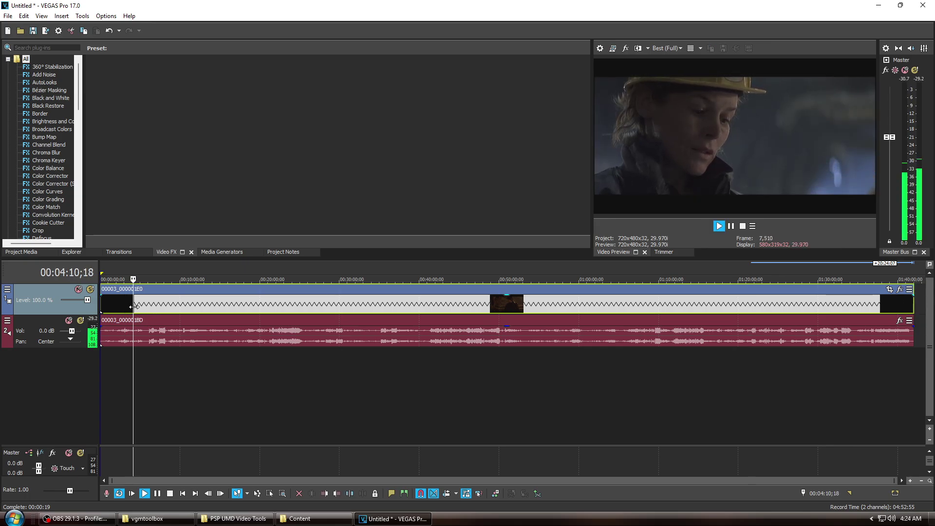
{"action": "left_click", "coordinate": [127, 307]}
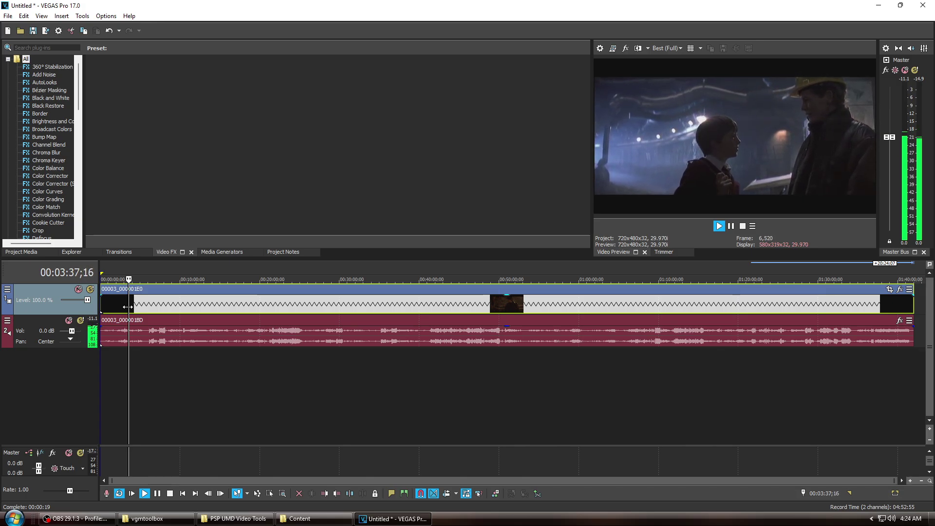
{"action": "key", "text": "space"}
Open File > Render As and pick MAGIX HEVC/AAC MP4 in the Formats list
{"action": "left_click", "coordinate": [8, 16]}
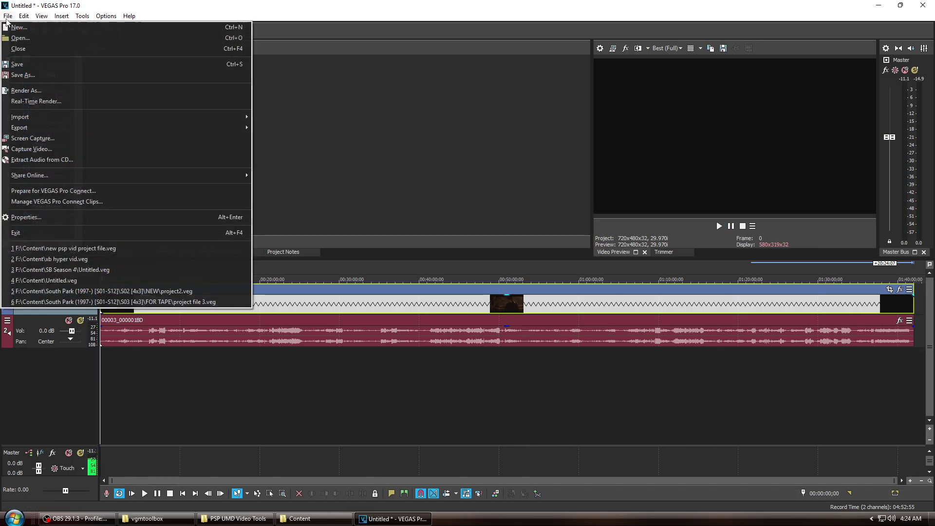
{"action": "left_click", "coordinate": [70, 91]}
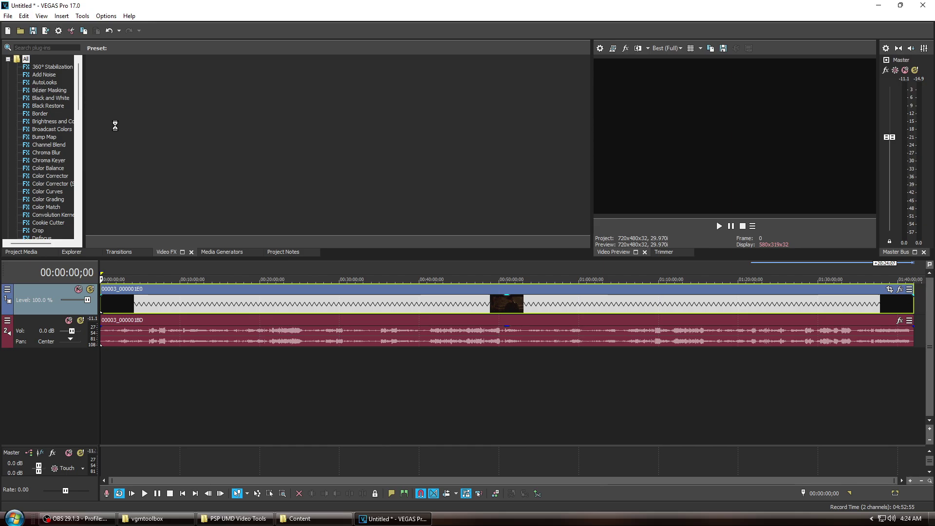
{"action": "scroll", "coordinate": [365, 214], "scroll_direction": "down", "scroll_amount": 2}
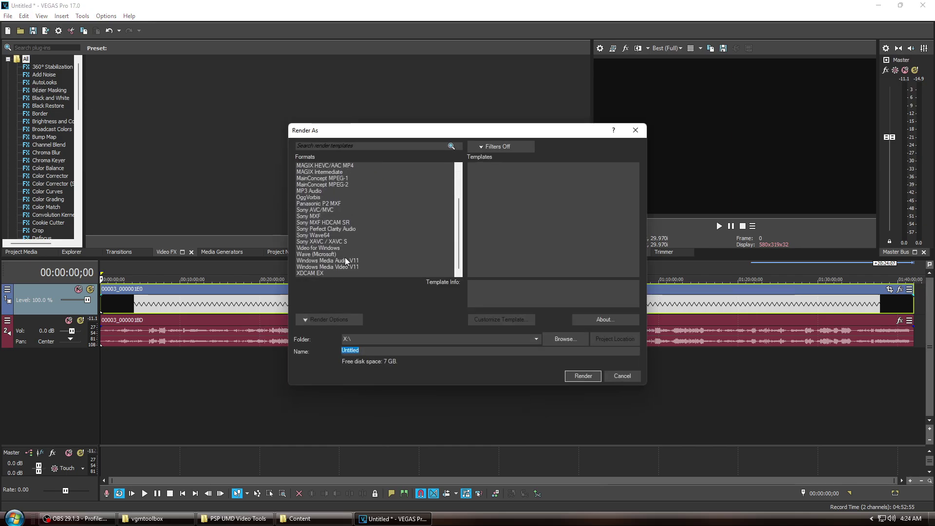
{"action": "scroll", "coordinate": [363, 221], "scroll_direction": "up", "scroll_amount": 2}
{"action": "left_click", "coordinate": [363, 210]}
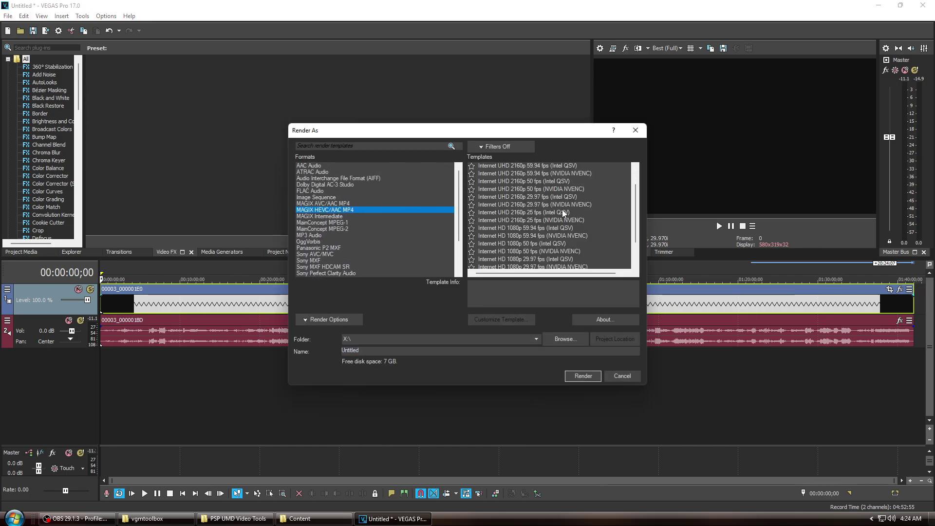
{"action": "scroll", "coordinate": [398, 233], "scroll_direction": "down", "scroll_amount": 3}
{"action": "scroll", "coordinate": [398, 232], "scroll_direction": "up", "scroll_amount": 3}
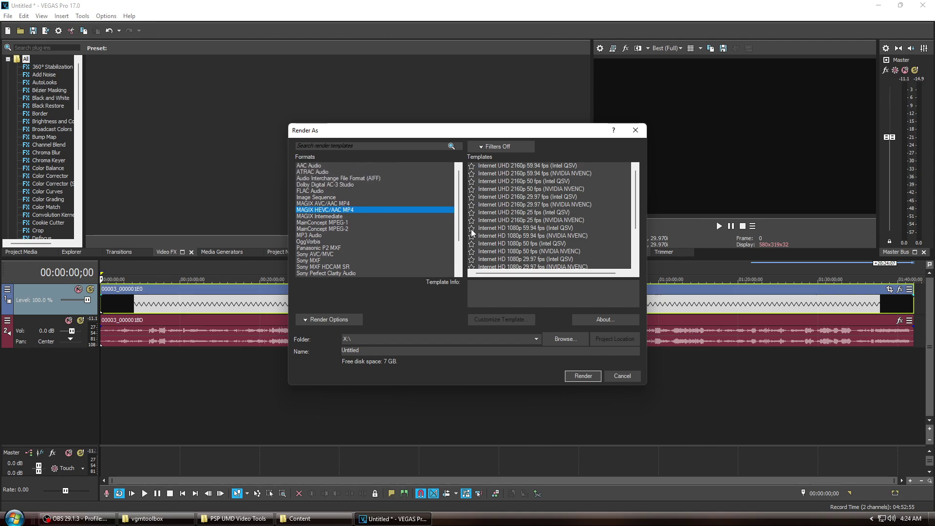